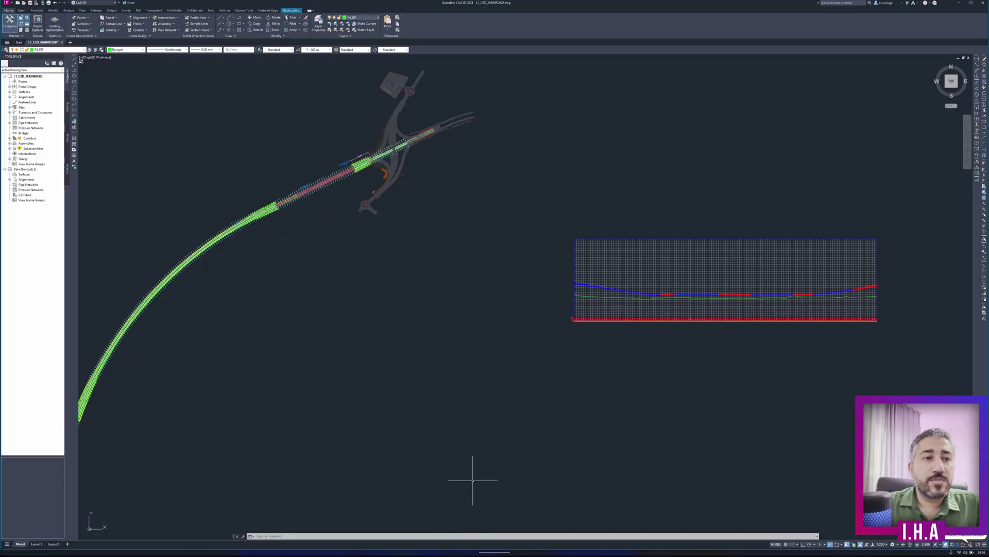
Step: Review the N1.txt point coordinate file, then return to the Civil 3D drawing
click(597, 546)
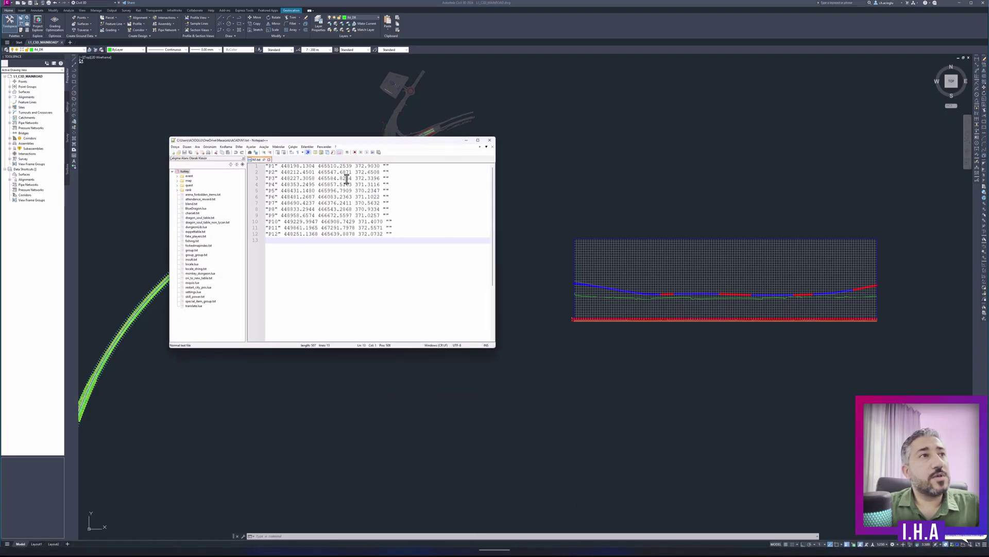
key(ctrl+a)
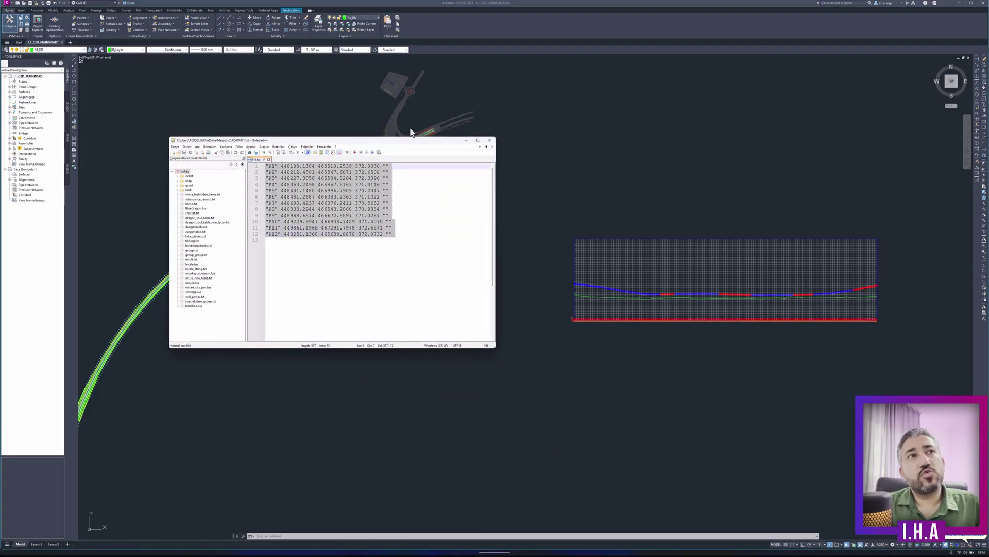
click(582, 178)
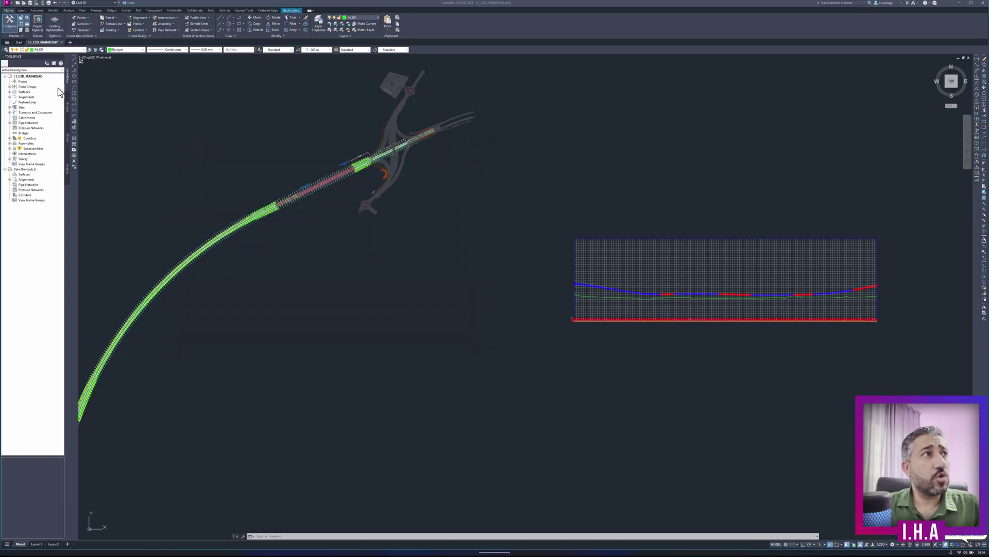
Step: Start a point import from the Points collection and select the N1.txt file
click(25, 82)
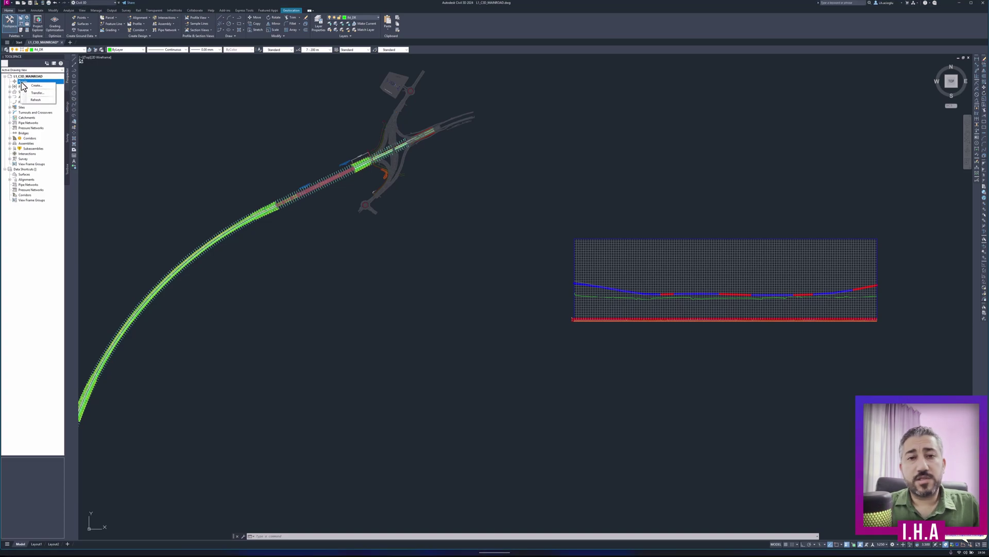
click(35, 86)
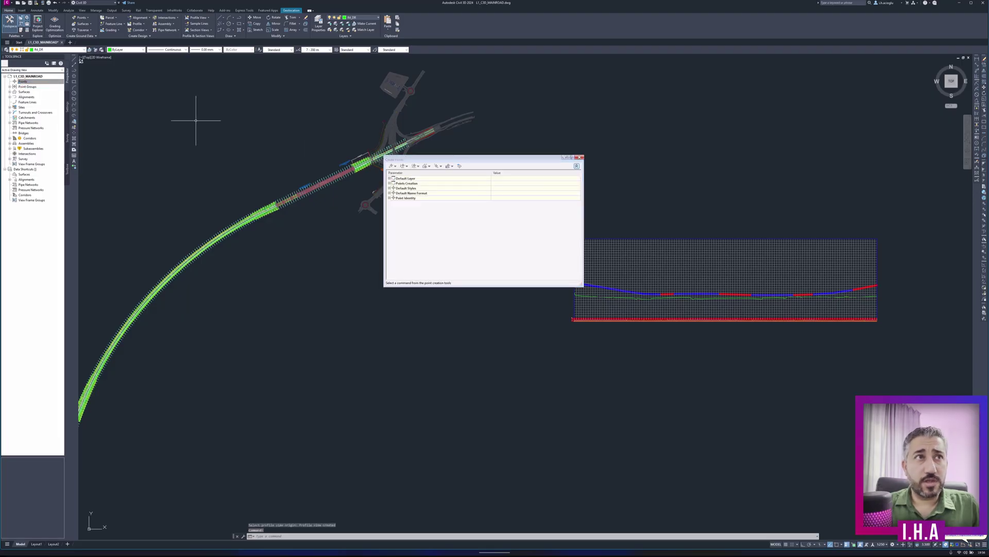
click(460, 168)
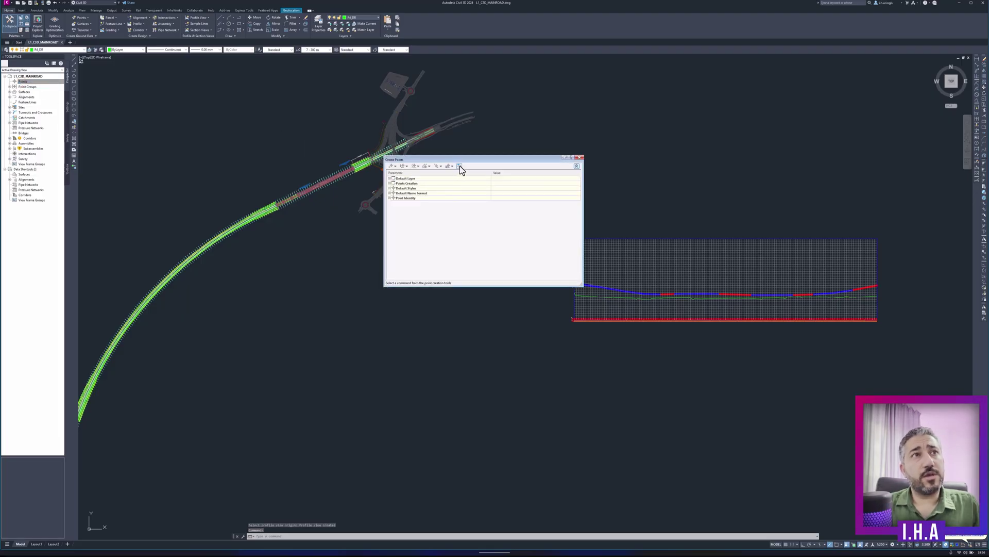
click(458, 166)
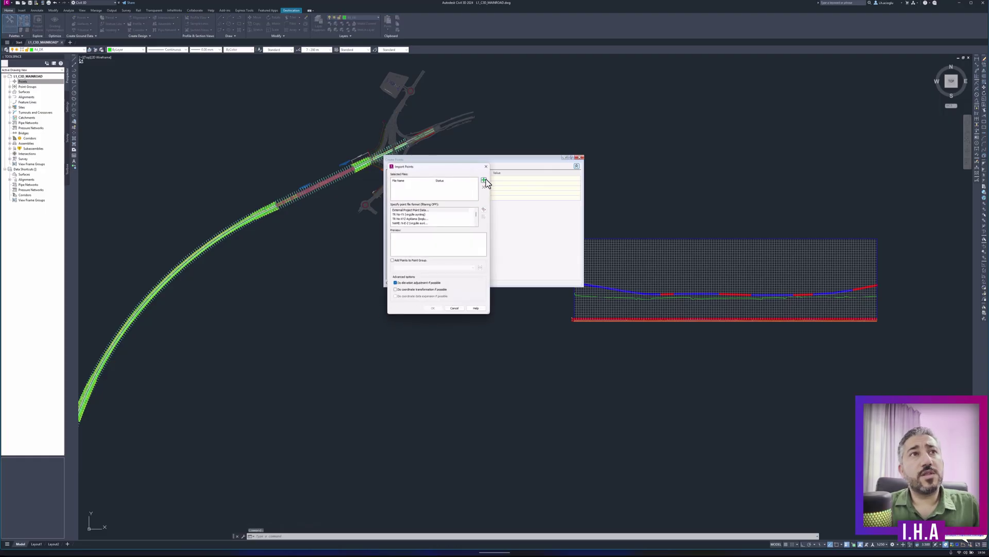
click(484, 180)
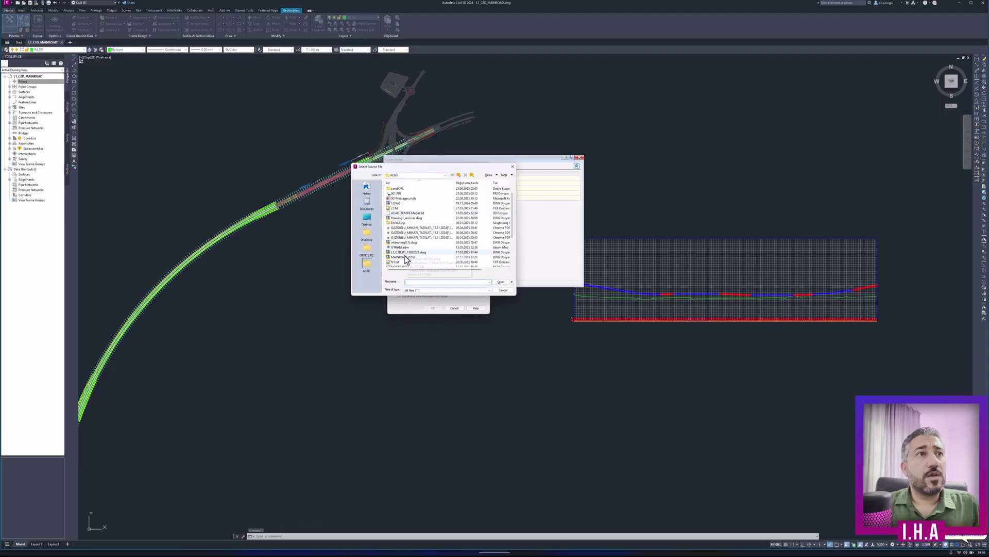
double_click(396, 262)
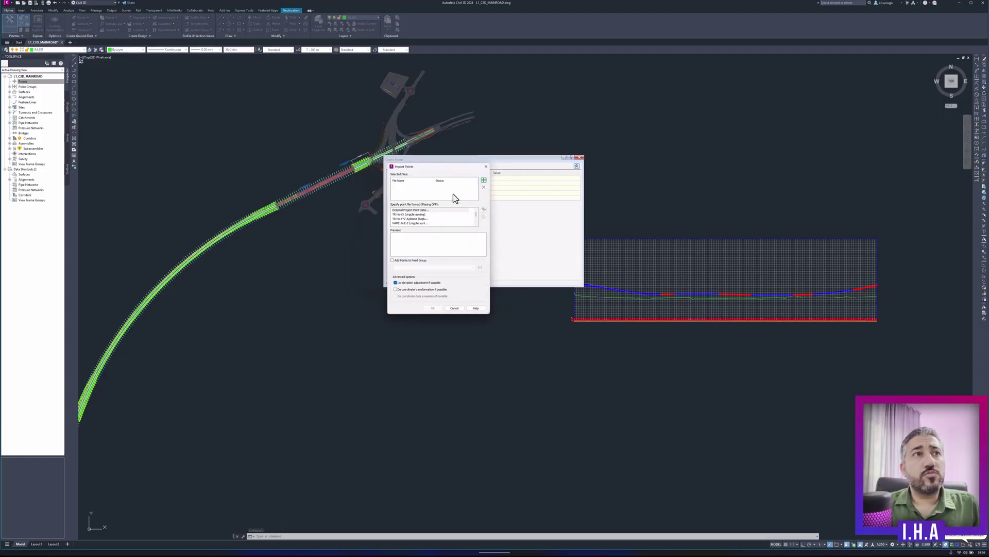
Step: Add the imported points to a new point group named IHA and run the import
click(400, 261)
click(480, 267)
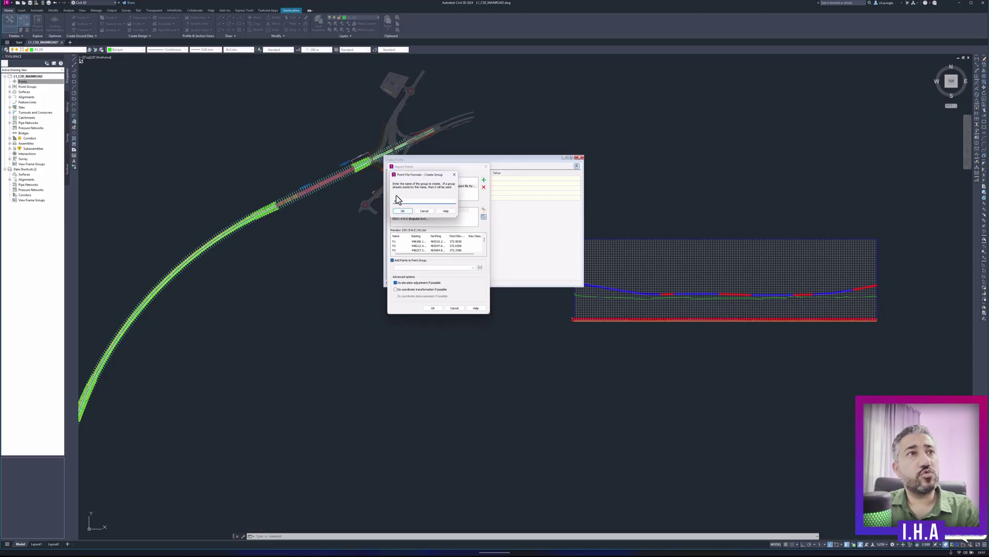
text(IHA)
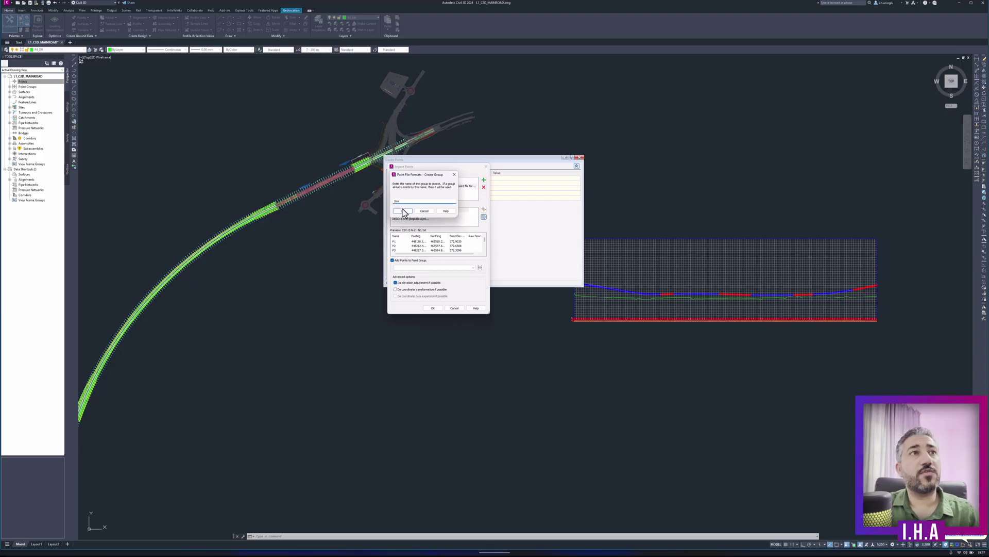
click(403, 211)
click(431, 307)
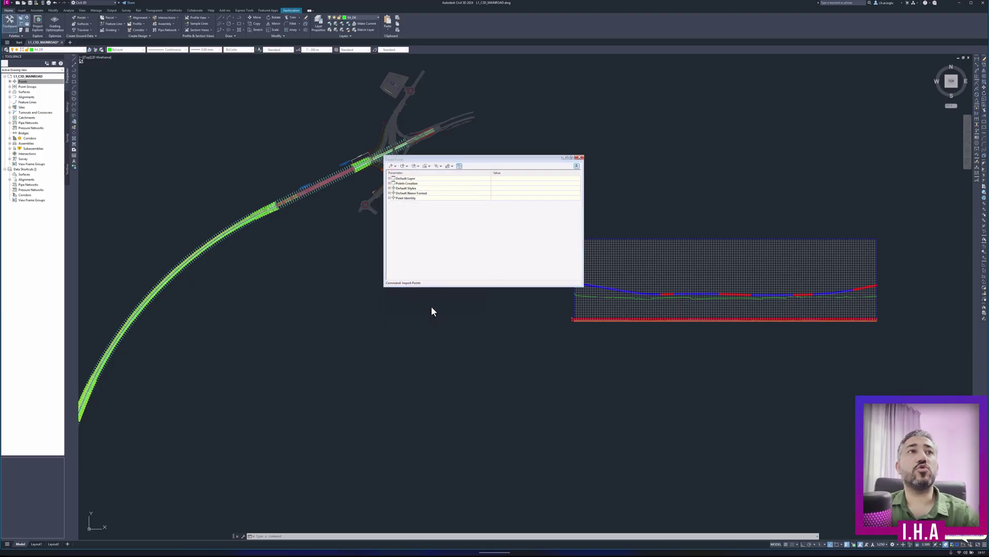
Step: Give group IHA the 01_KAZI NOKTALARI point style and 01 NOKTA ADI label style, then select its points
click(579, 158)
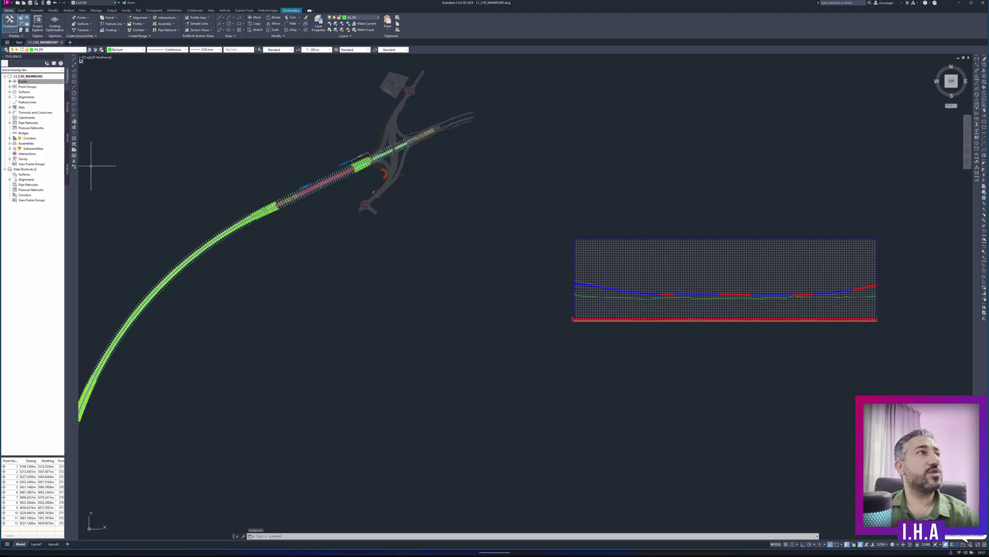
click(10, 86)
right_click(25, 91)
click(41, 94)
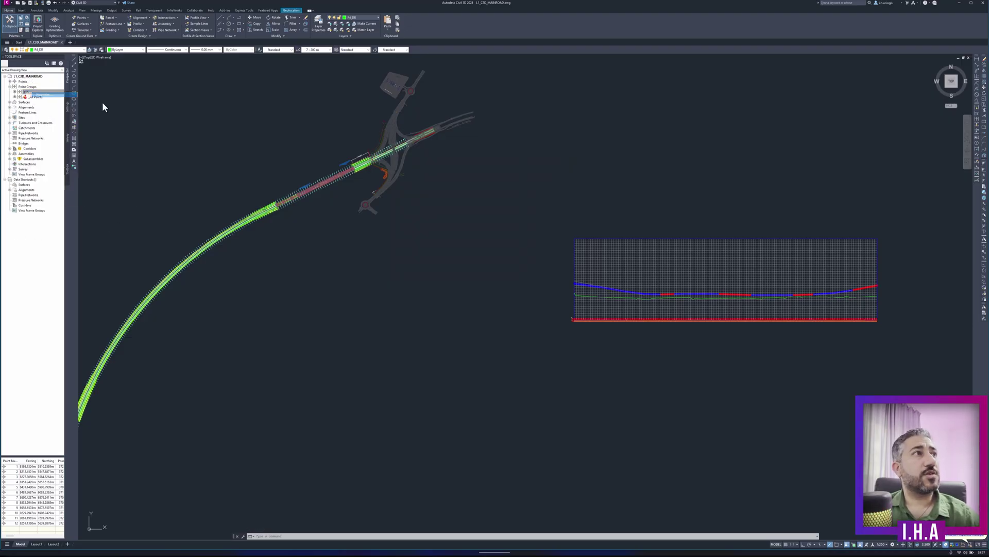
click(455, 289)
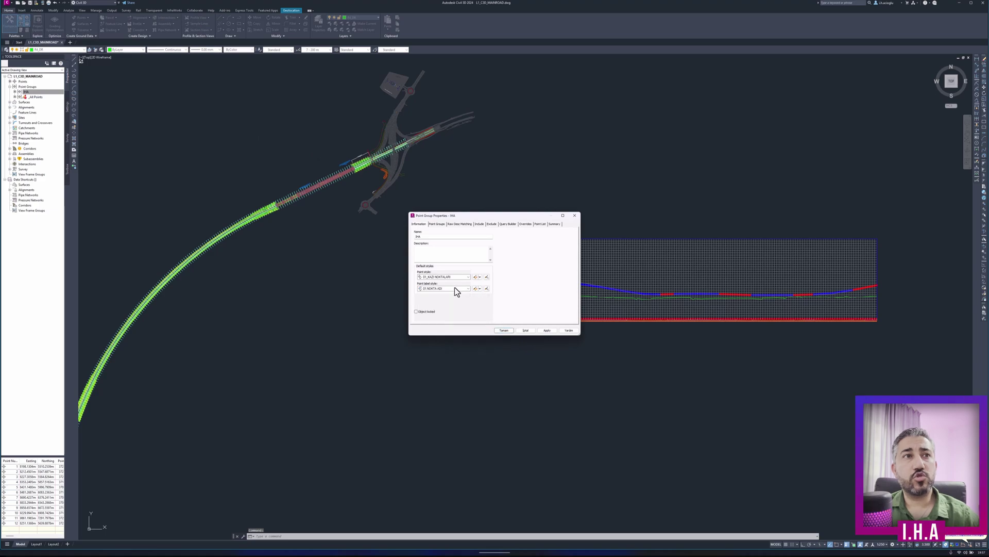
click(444, 278)
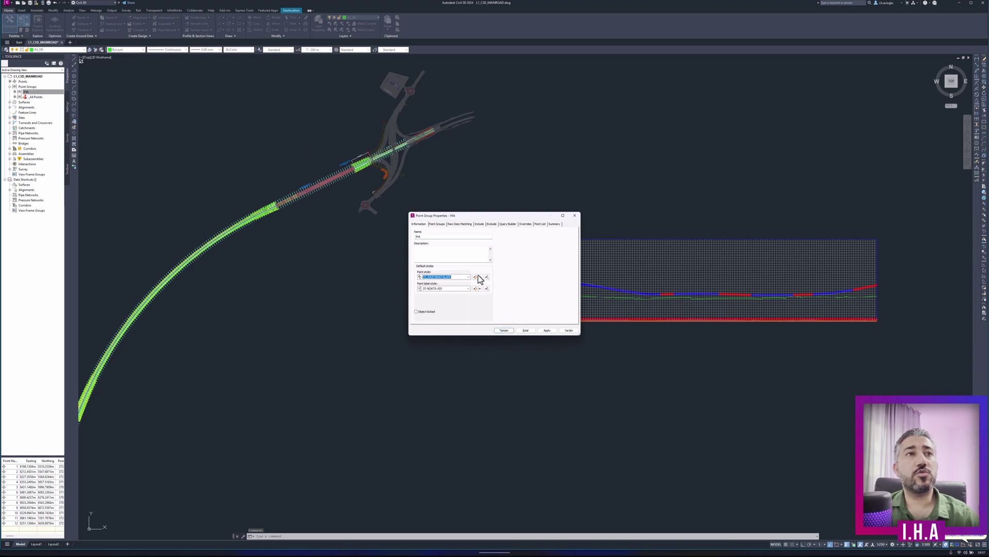
click(547, 331)
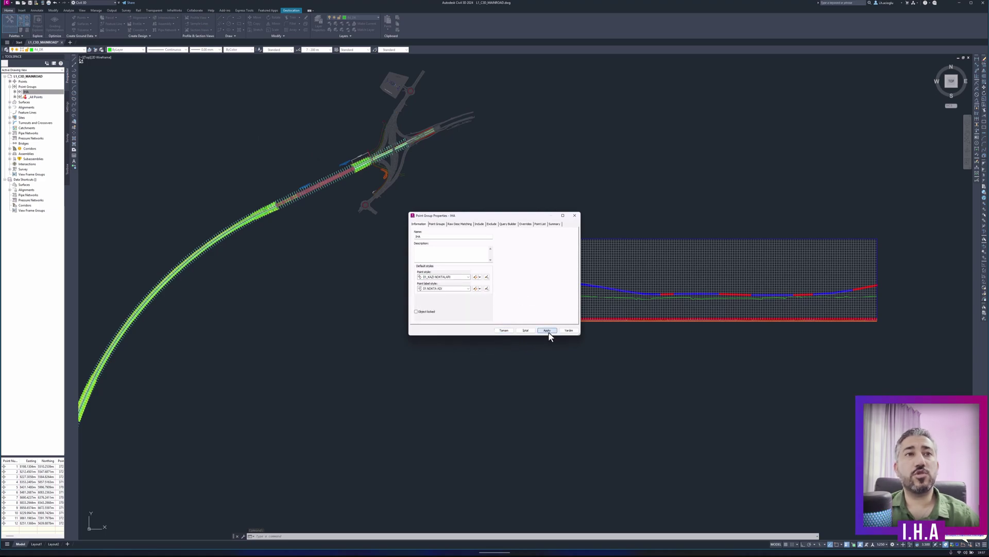
click(505, 331)
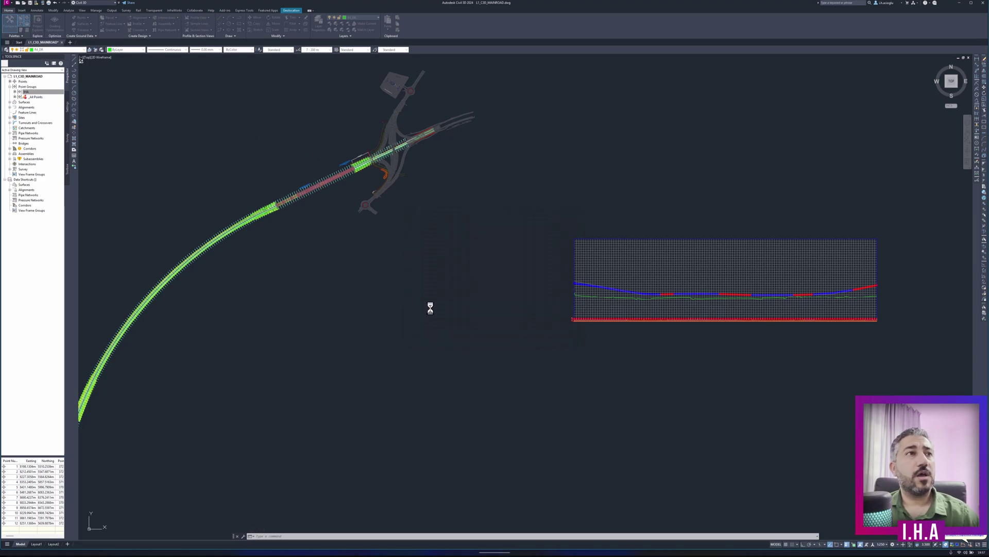
right_click(34, 98)
click(57, 170)
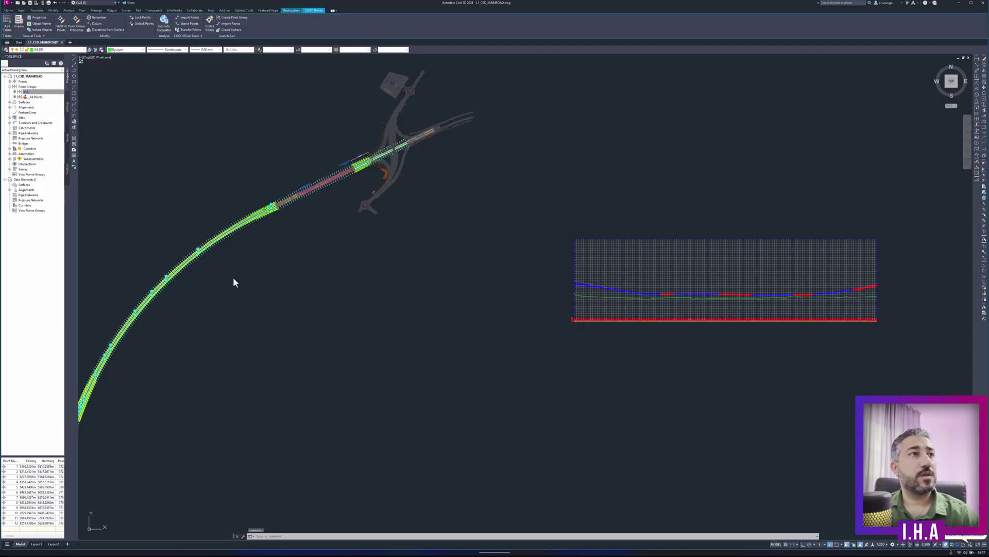
Step: Bring the selected IHA points in front of the corridor in draw order
scroll(234, 281, up, 3)
scroll(457, 269, up, 4)
scroll(381, 380, up, 3)
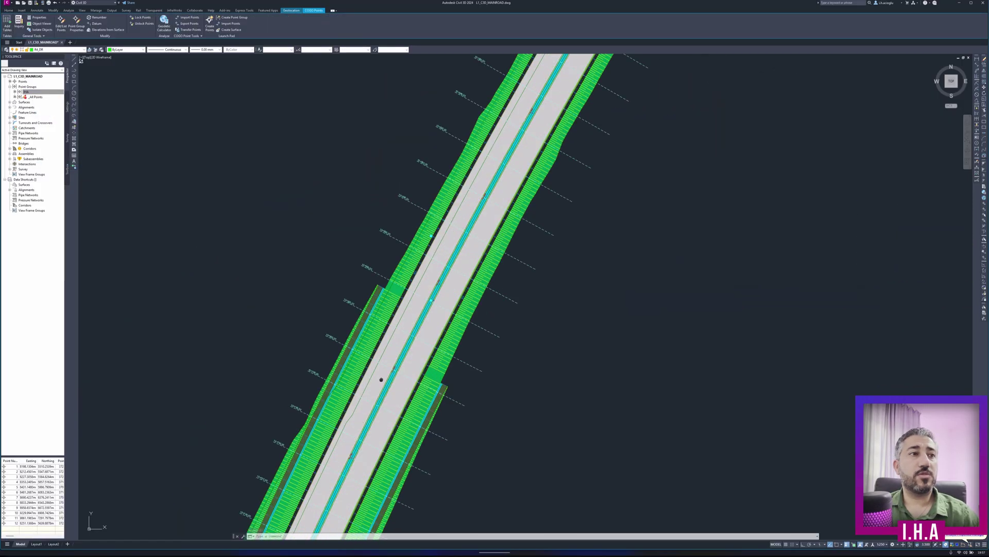
scroll(382, 379, down, 2)
right_click(354, 231)
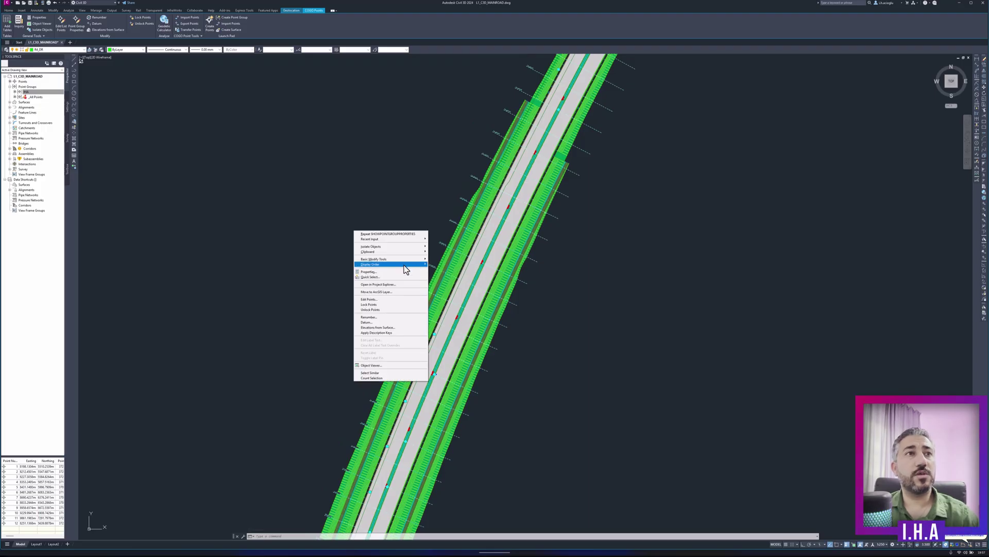
click(442, 266)
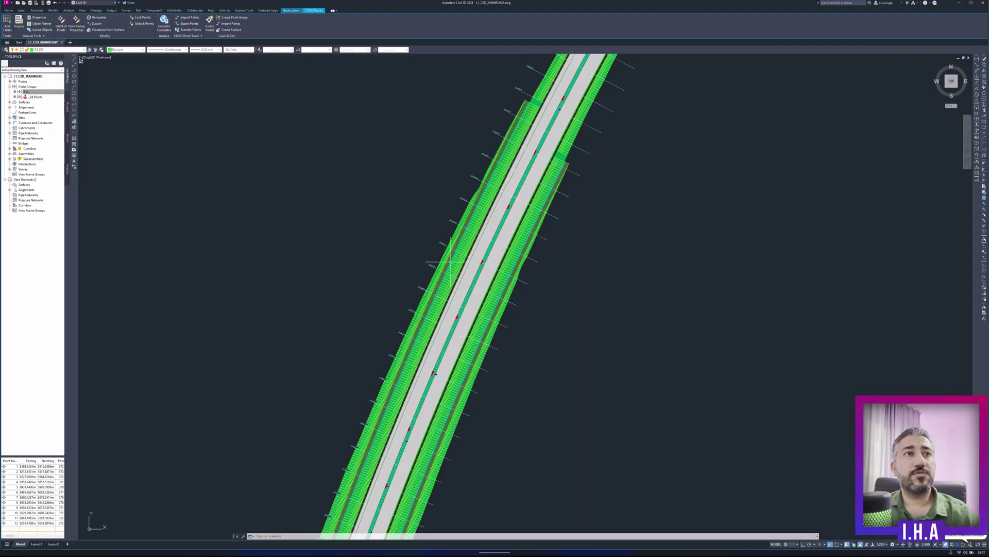
key(Escape)
scroll(380, 285, down, 2)
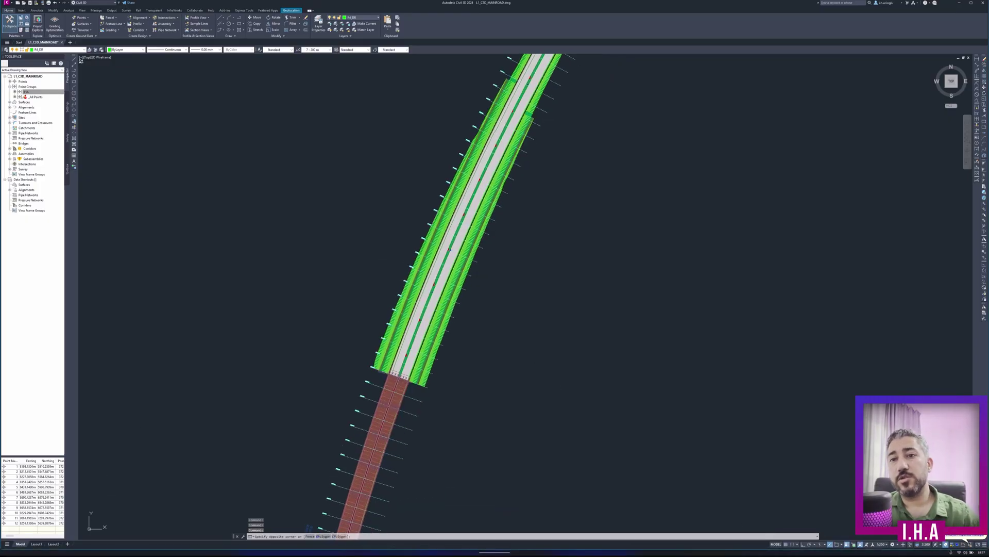
click(308, 528)
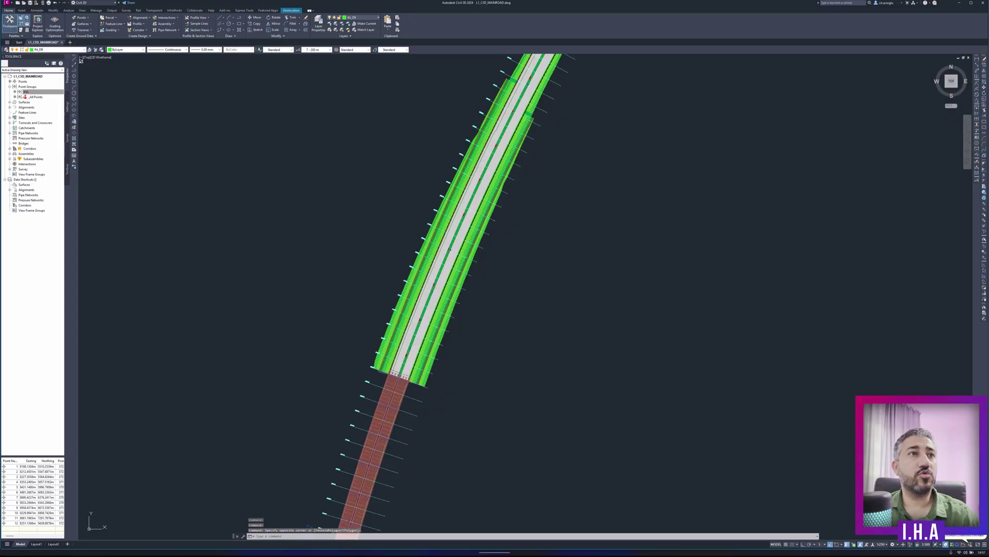
Step: Find P3, P12 and P5, then move P5 just left of the centreline near station 11+000
scroll(366, 289, up, 1)
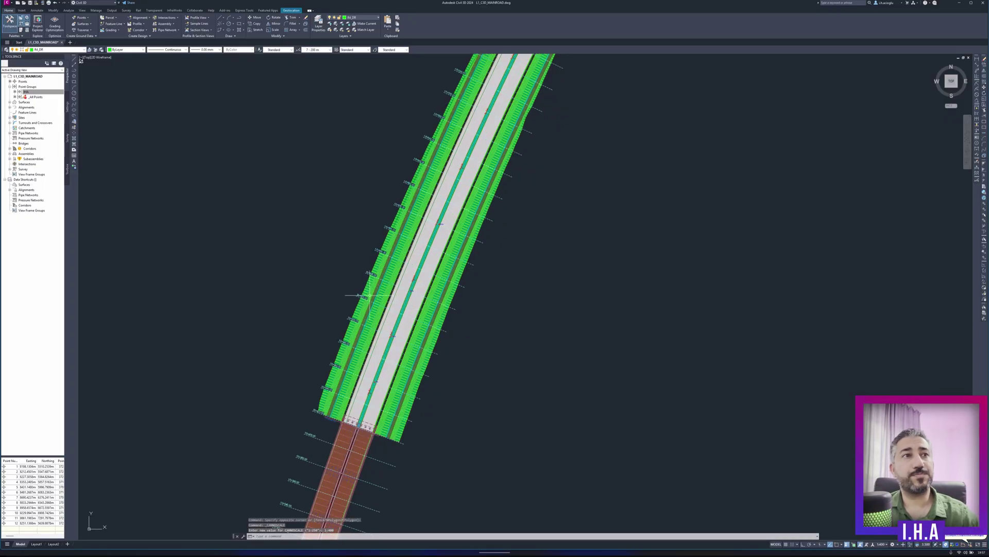
scroll(367, 291, up, 1)
scroll(399, 380, up, 5)
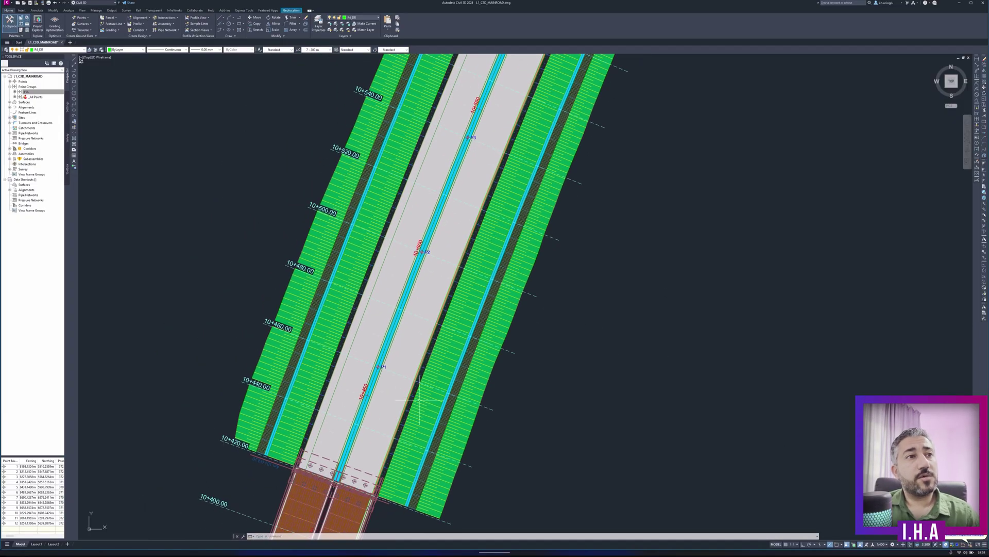
scroll(400, 380, up, 1)
middle_drag(427, 313, 380, 390)
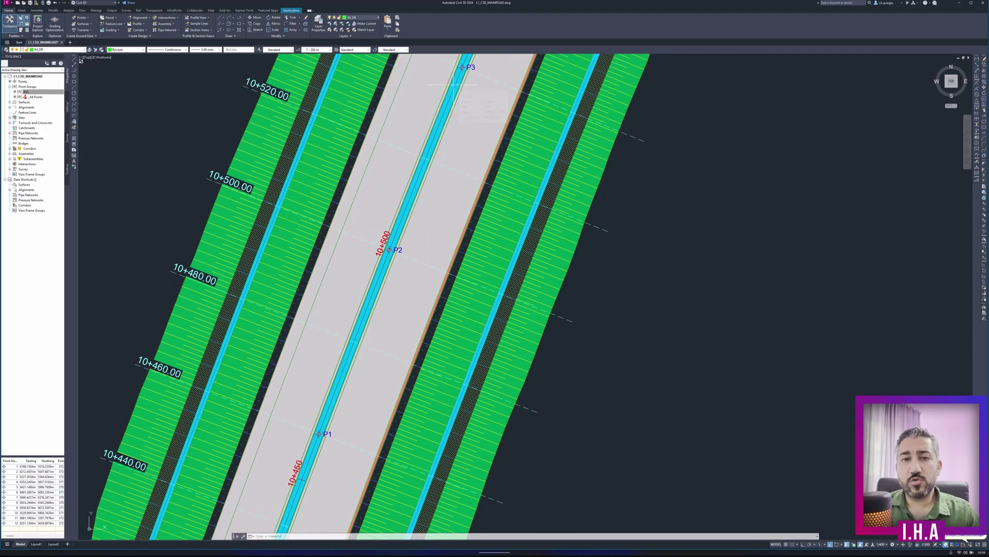
mouse_move(462, 98)
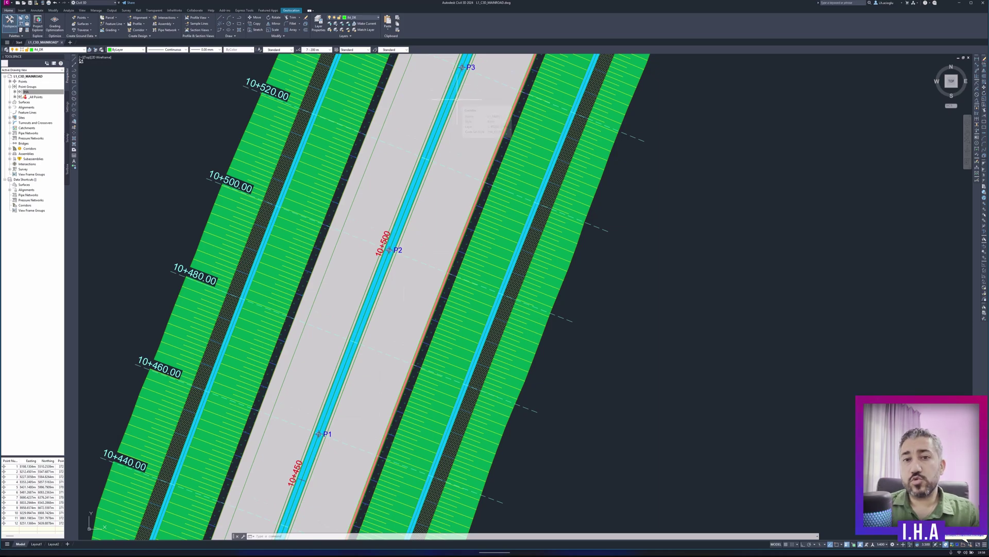
scroll(456, 98, down, 4)
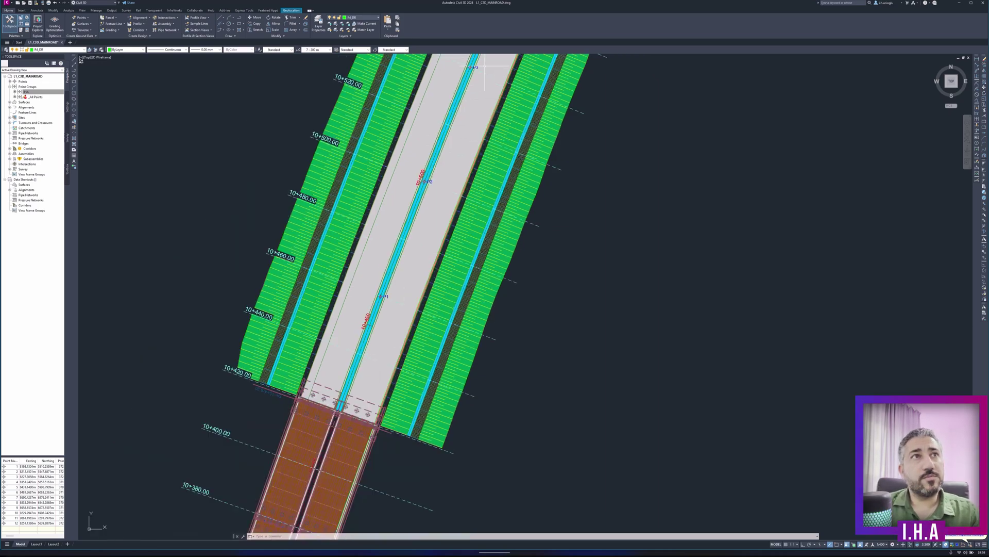
scroll(443, 124, up, 2)
scroll(437, 138, up, 5)
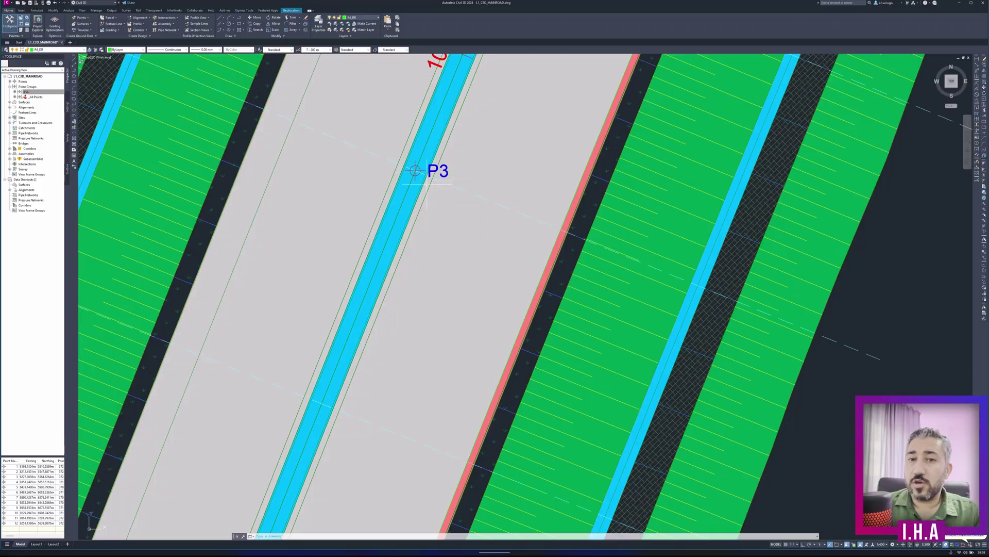
scroll(447, 166, down, 4)
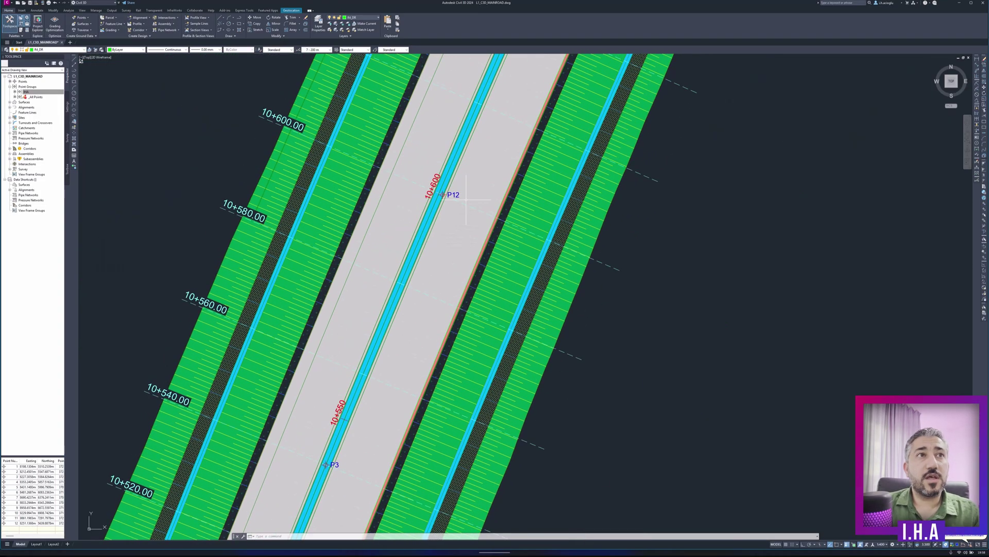
scroll(428, 190, up, 5)
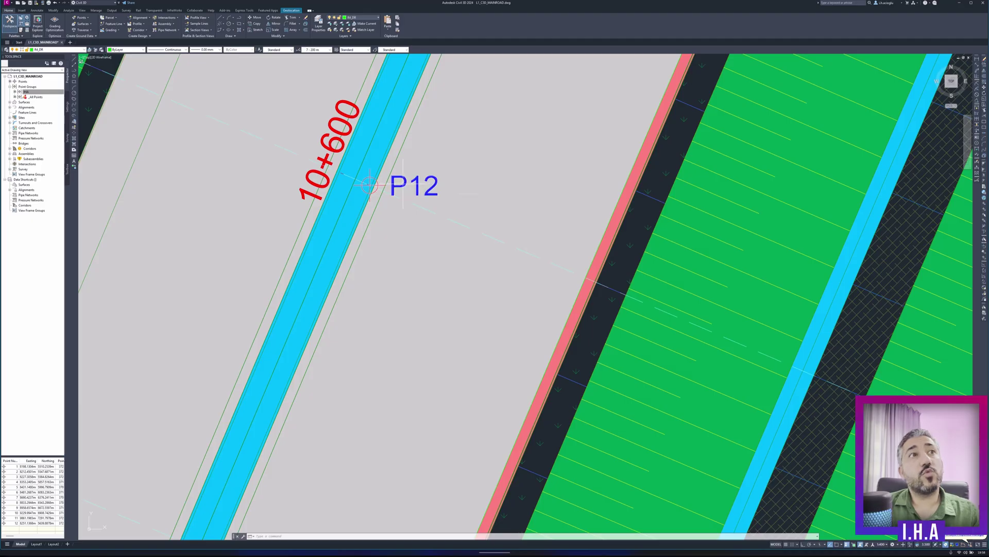
scroll(357, 175, down, 1)
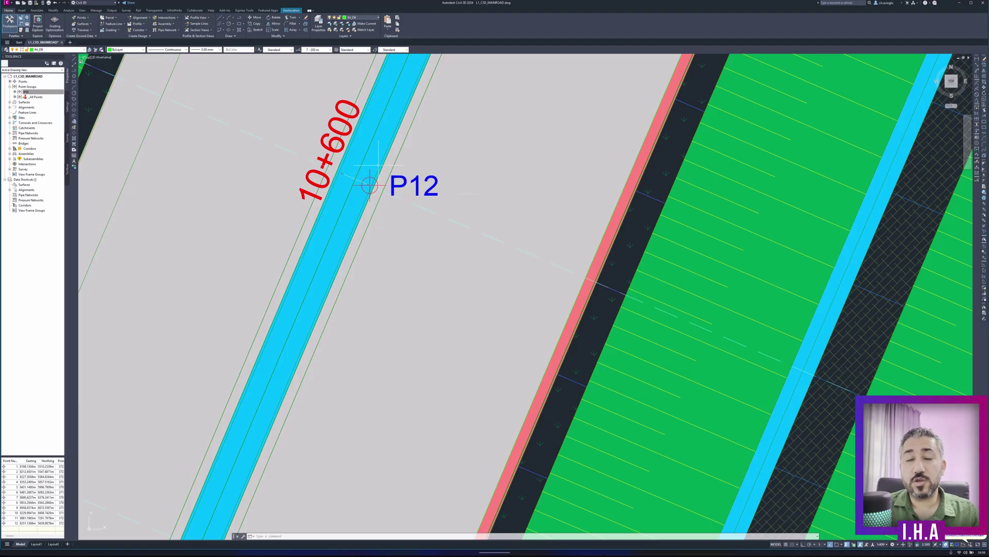
scroll(357, 175, down, 5)
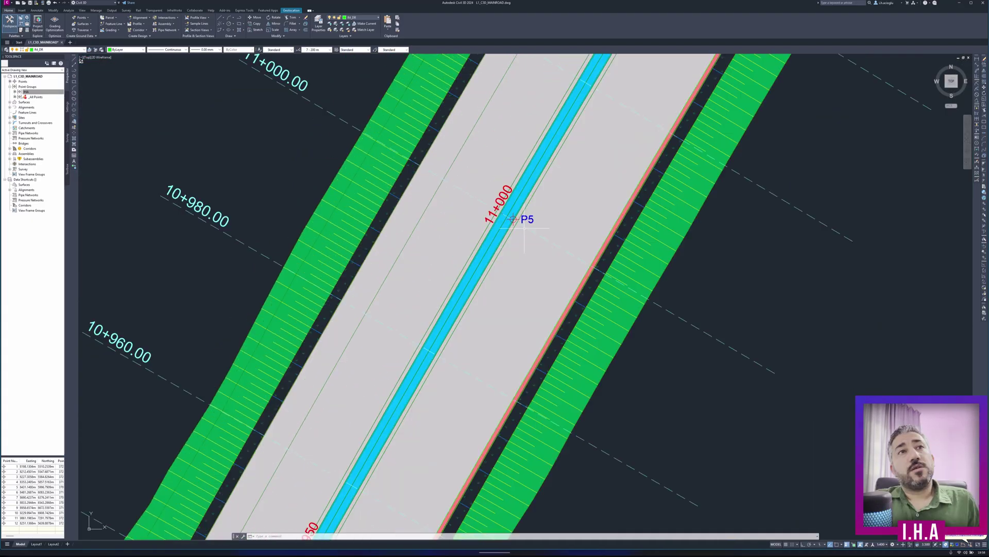
scroll(516, 221, down, 3)
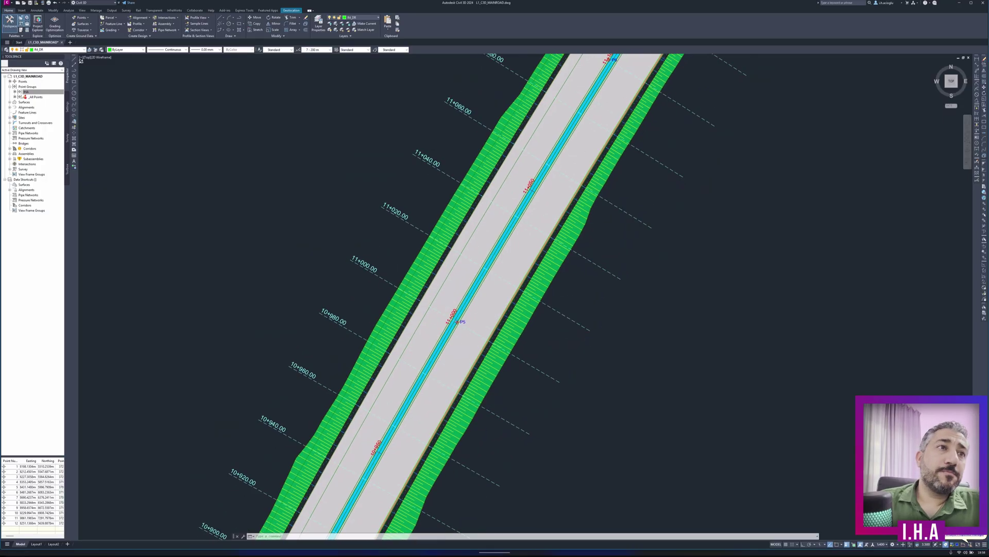
scroll(444, 370, up, 3)
click(443, 328)
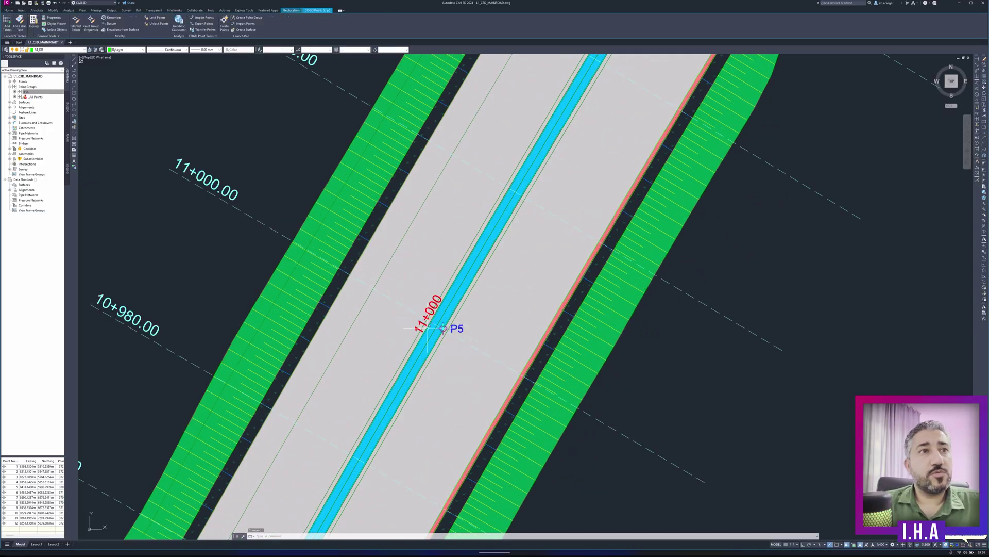
key(F3)
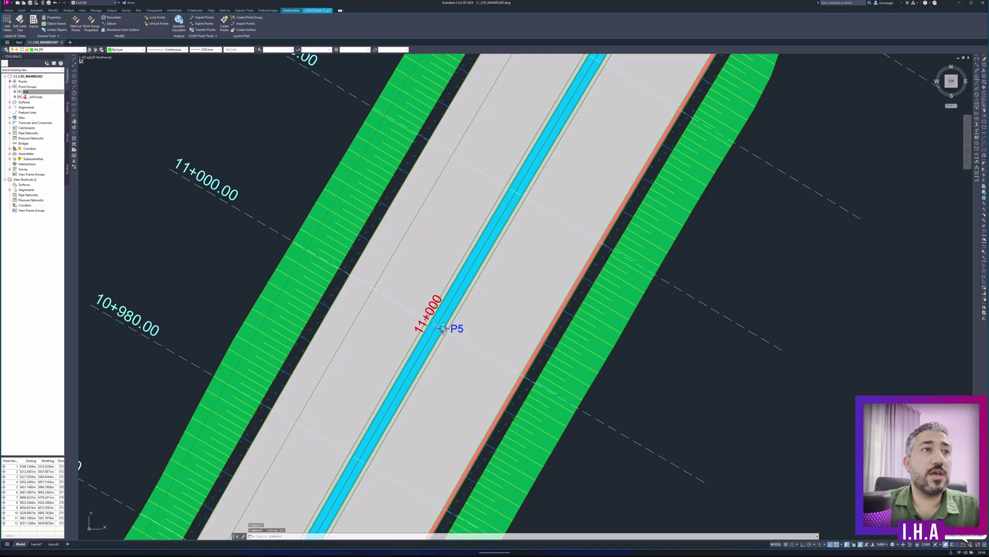
click(443, 328)
key(F3)
click(396, 301)
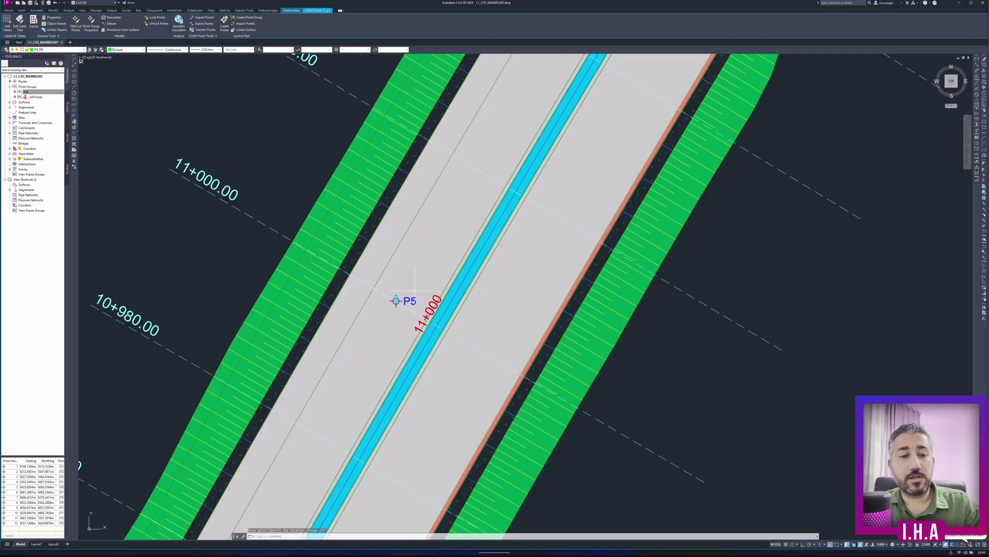
key(Escape)
key(Escape)
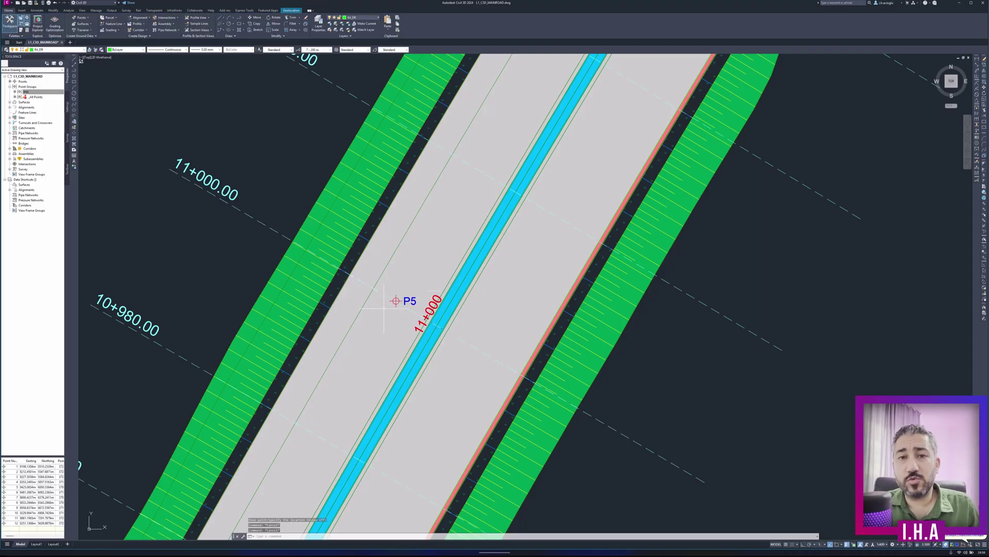
Step: Zoom out so the whole curved corridor is visible
scroll(405, 302, down, 5)
scroll(548, 273, down, 5)
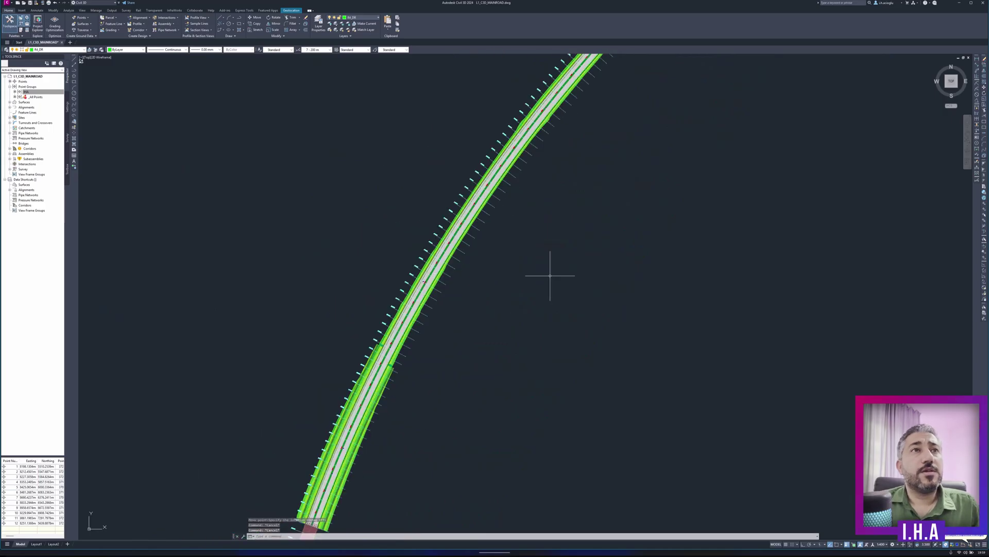
middle_drag(547, 274, 387, 319)
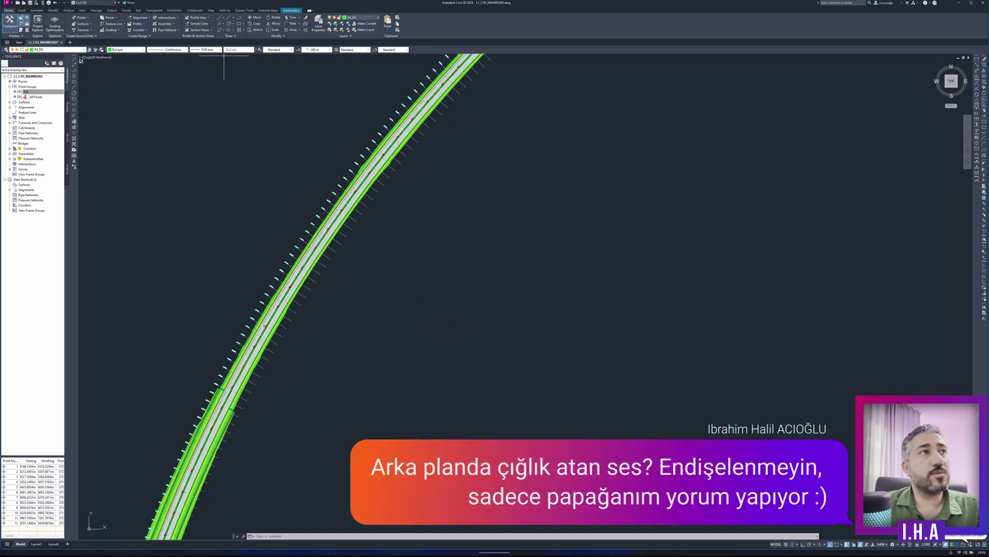
Step: Split the drawing into Two: Vertical viewports
click(82, 10)
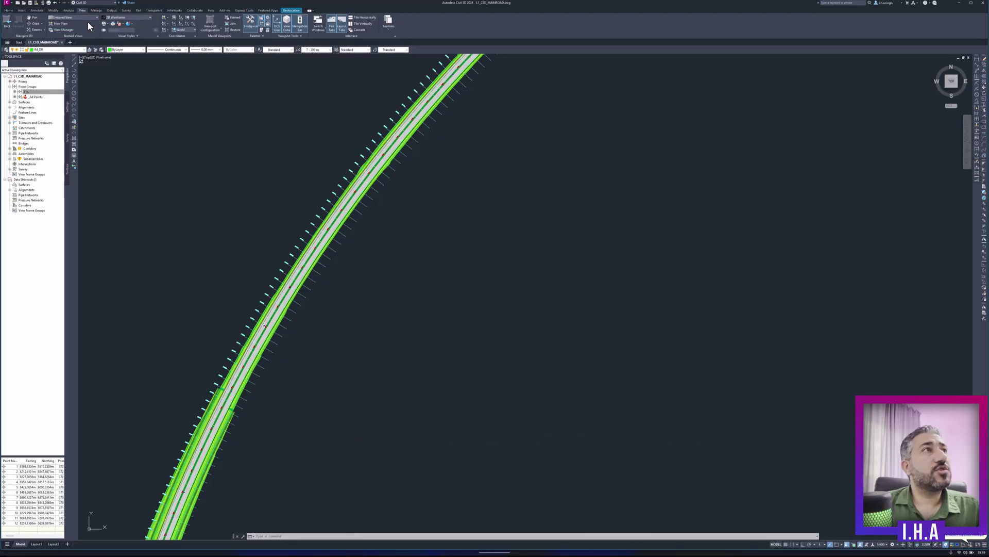
click(211, 27)
click(213, 51)
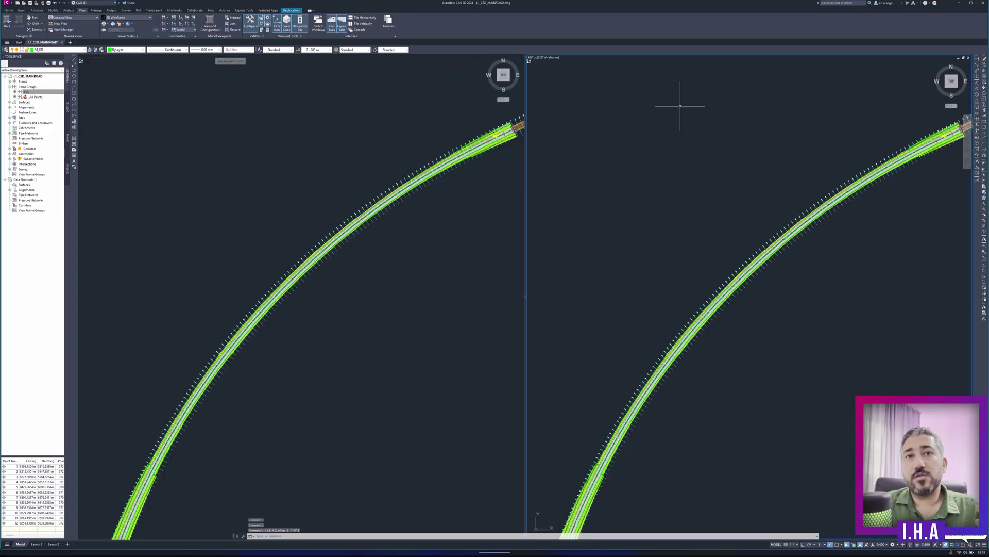
Step: Zoom the right viewport to the road's profile view and select the profile view
click(734, 216)
scroll(682, 208, down, 3)
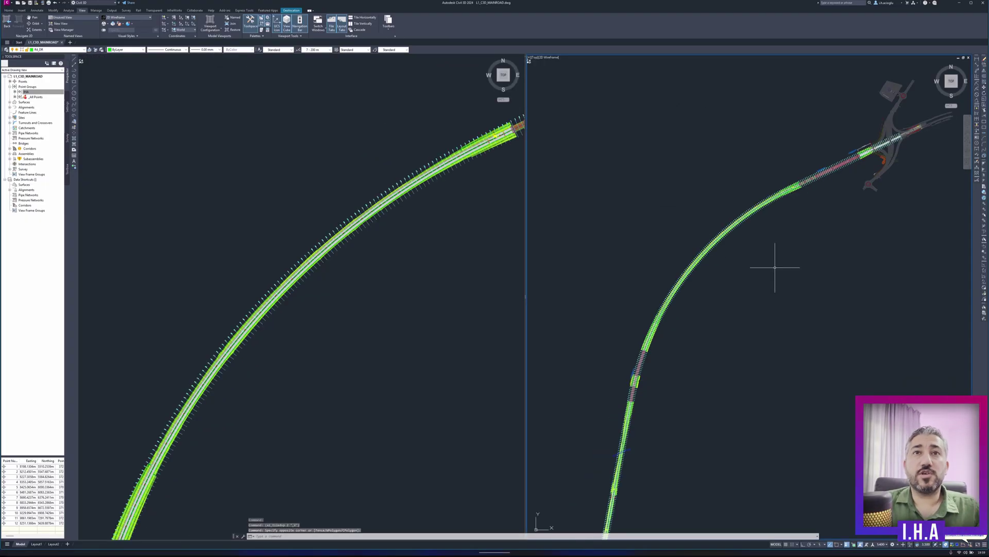
scroll(775, 267, down, 5)
scroll(647, 298, up, 5)
scroll(762, 245, up, 2)
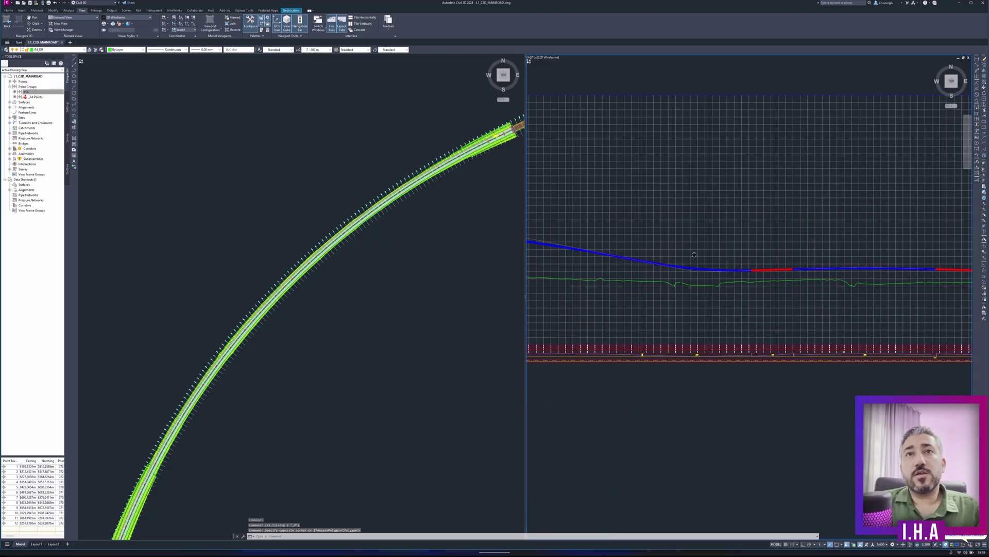
scroll(634, 232, down, 2)
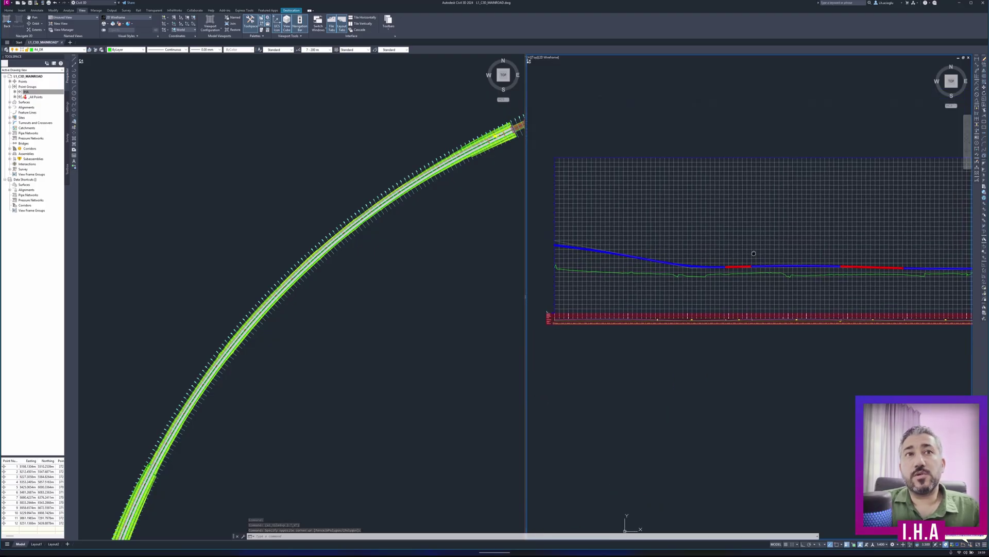
scroll(757, 252, down, 2)
middle_drag(696, 253, 677, 266)
scroll(677, 267, up, 2)
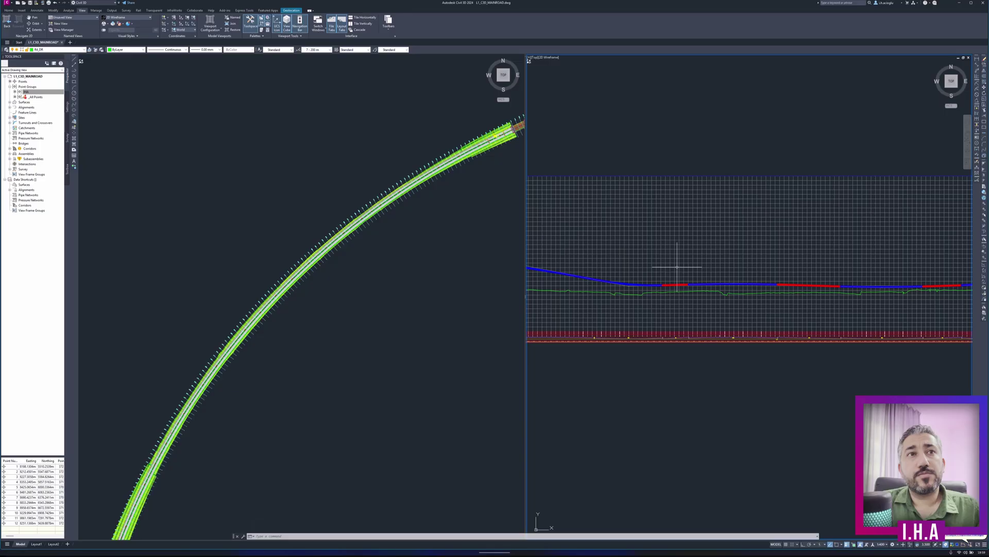
click(323, 318)
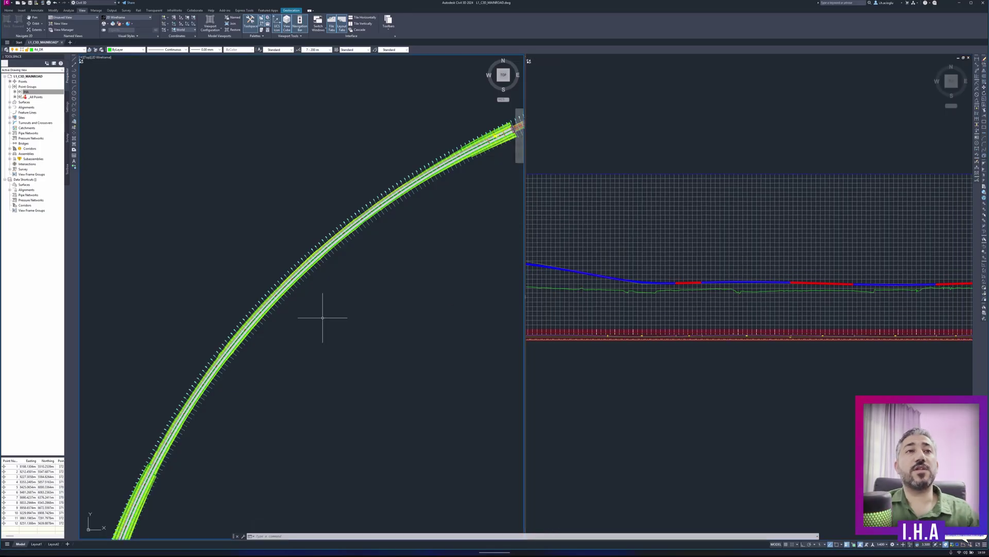
click(697, 231)
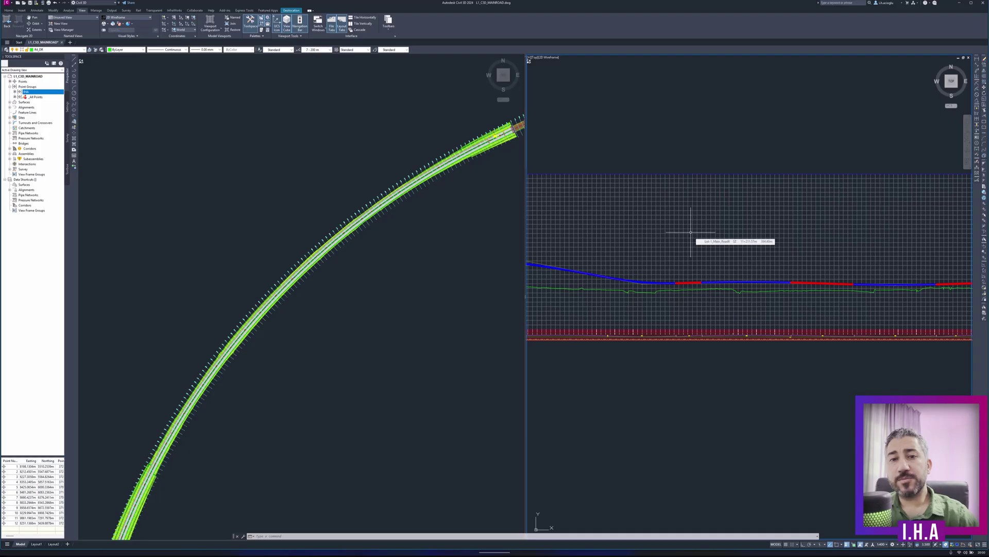
click(689, 231)
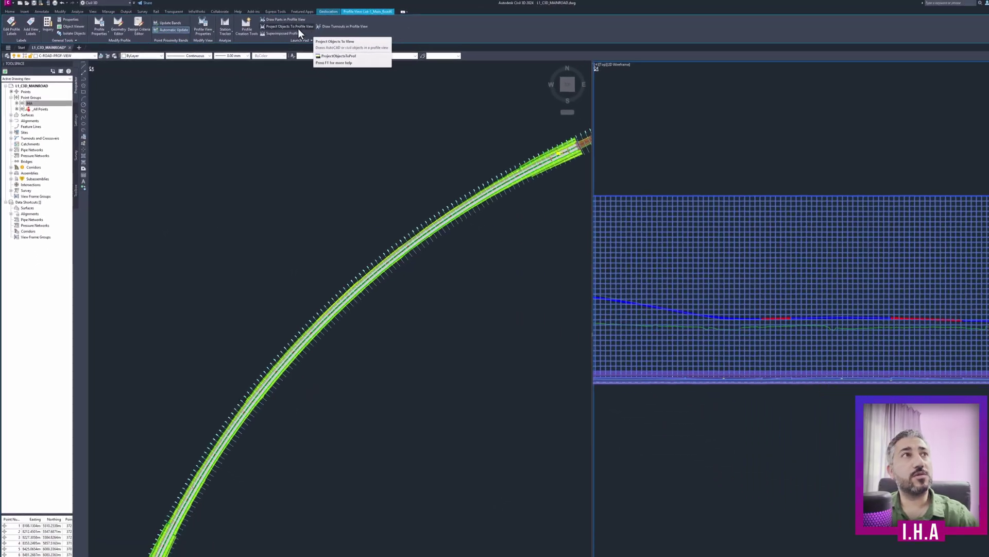
Step: Window-select the 12 COGO points and 4 feature lines in plan for projection to the profile view
click(298, 29)
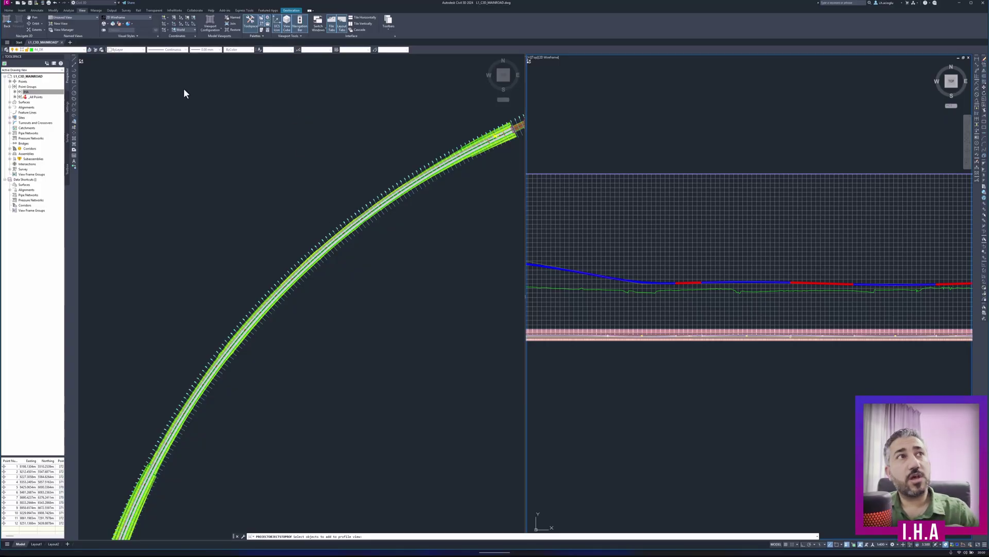
click(366, 250)
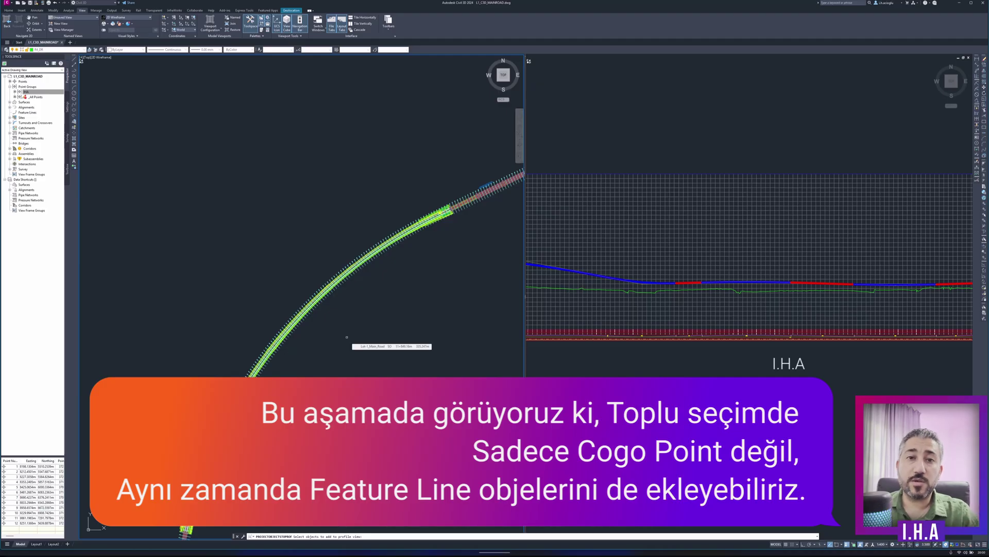
click(118, 175)
click(490, 377)
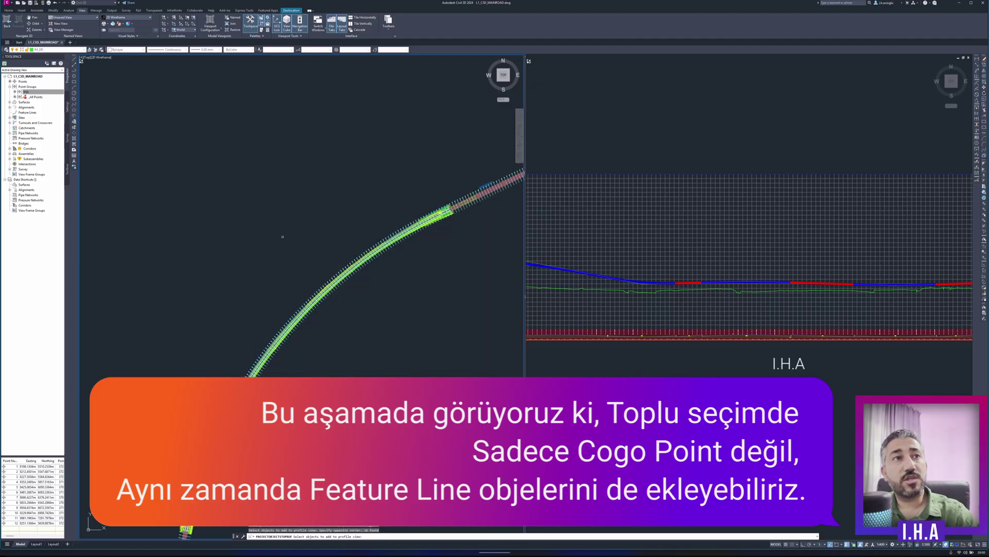
key(Return)
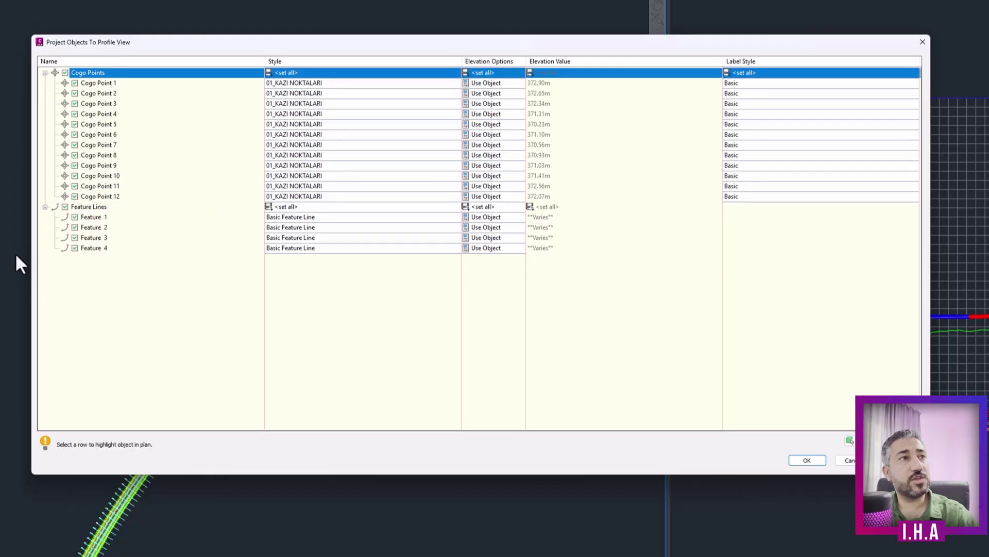
Step: Exclude the four feature lines from projection, leaving the point styles unchanged
click(65, 207)
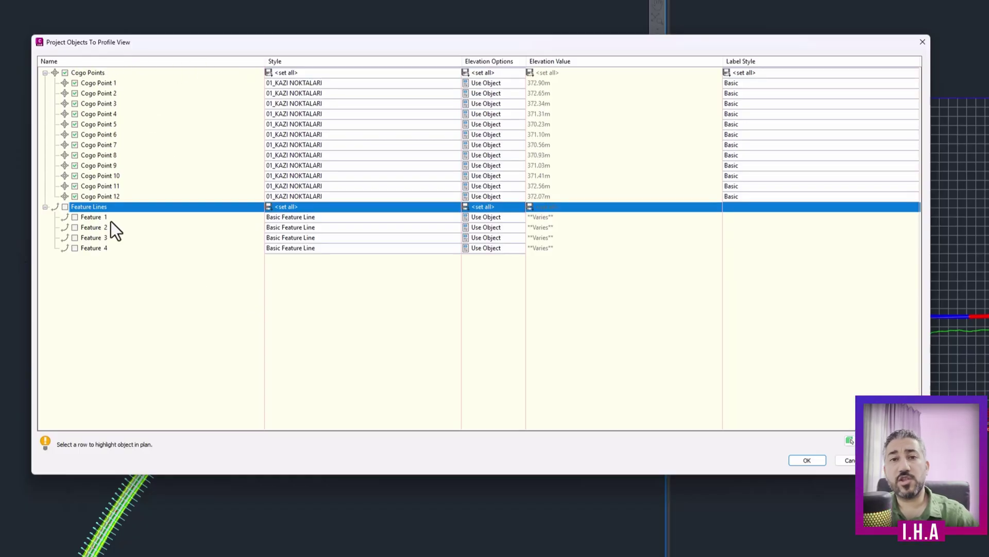
click(309, 124)
click(455, 216)
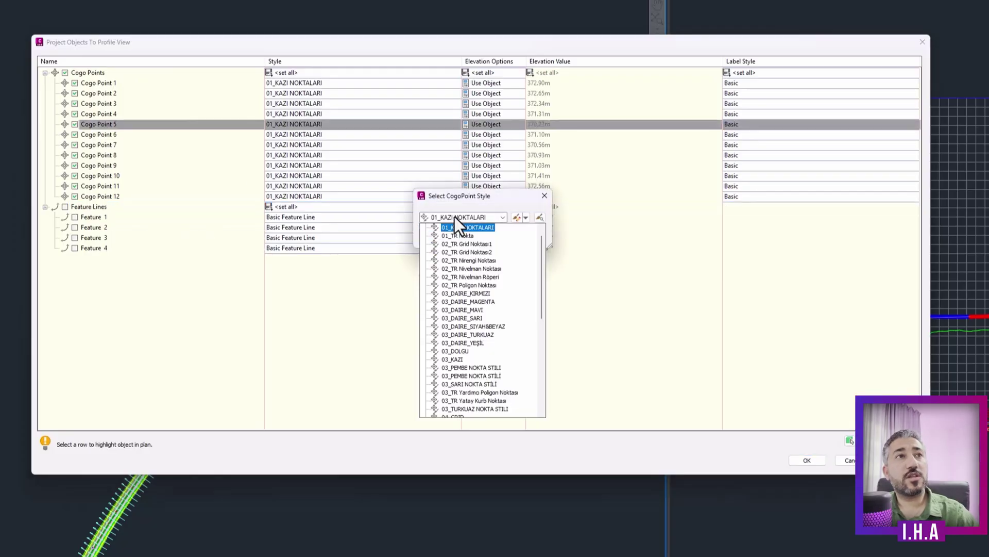
click(398, 281)
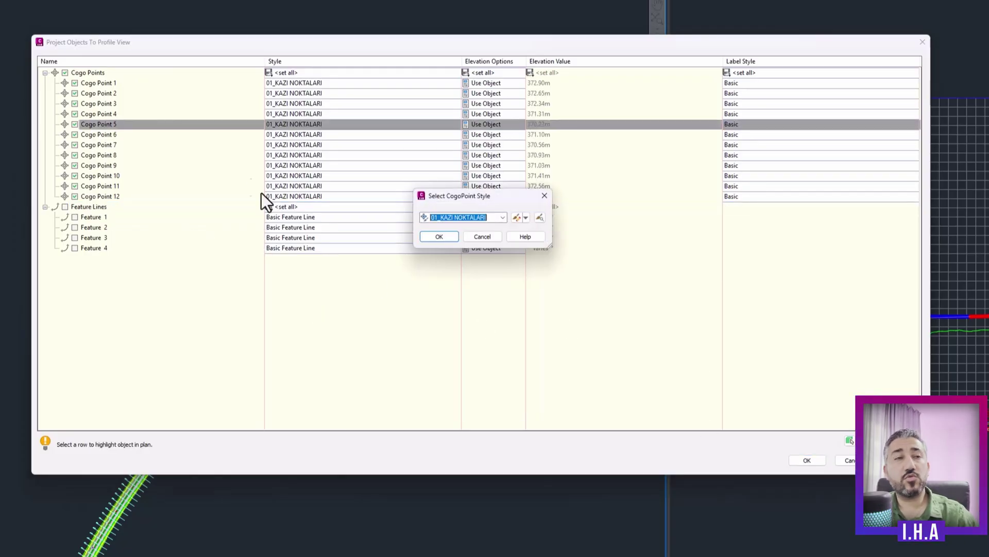
click(481, 236)
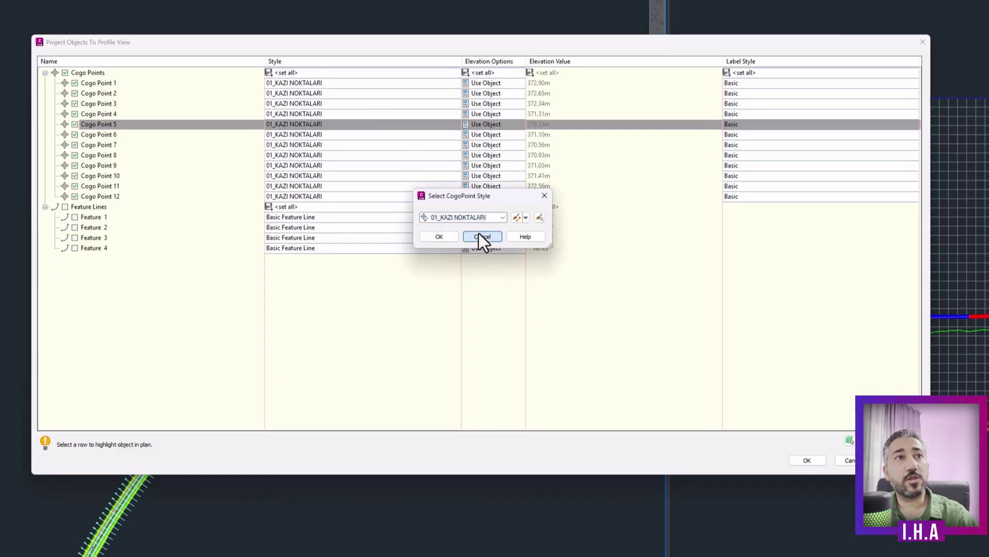
click(329, 76)
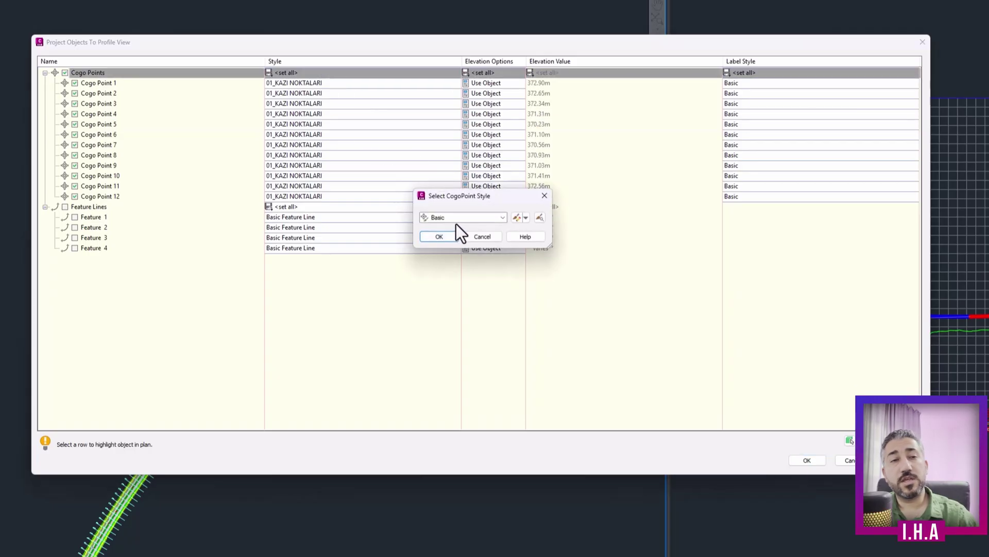
click(483, 237)
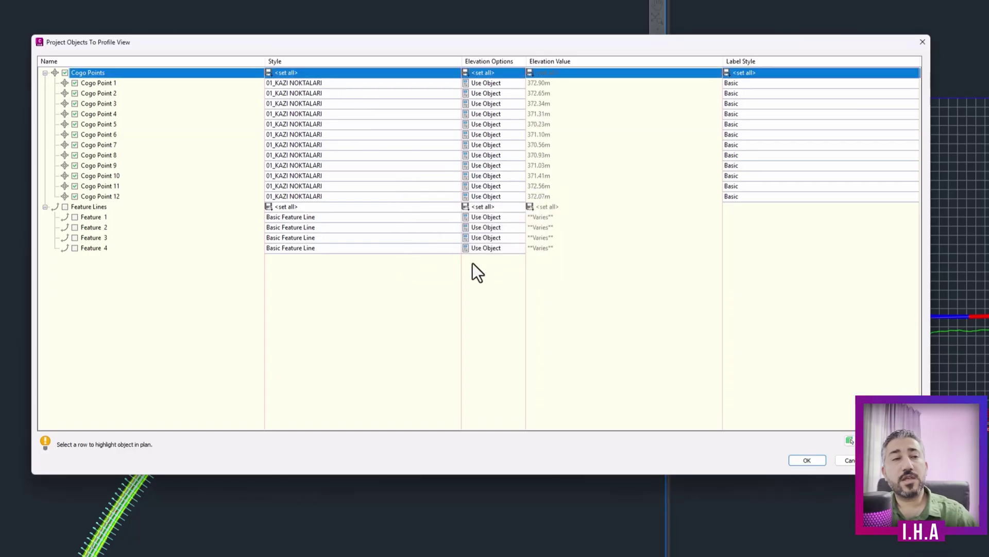
Step: Set Cogo Point 7 to 02_TR Grid Noktası1 and Cogo Point 9 to 02_TR Grid Noktası2
click(324, 145)
click(453, 217)
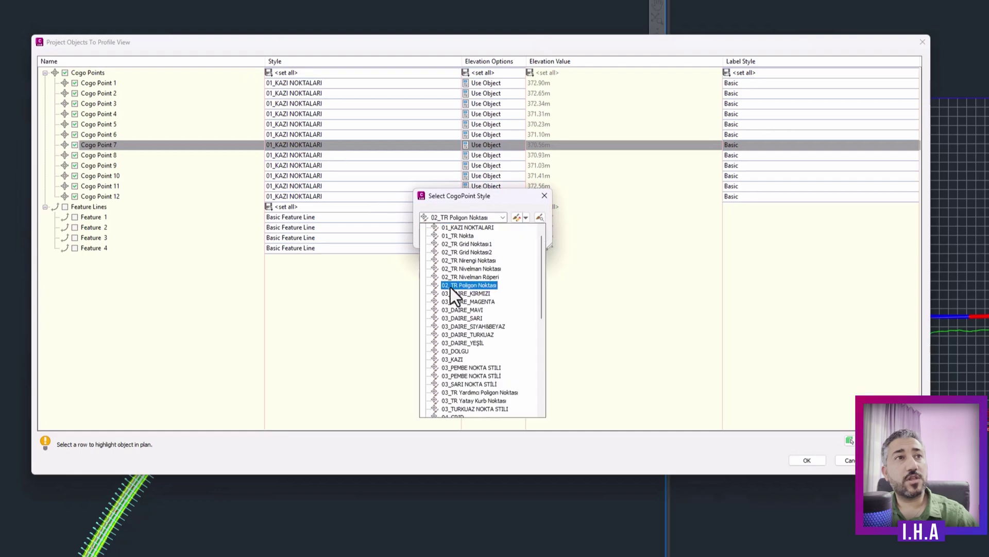
click(464, 244)
click(439, 237)
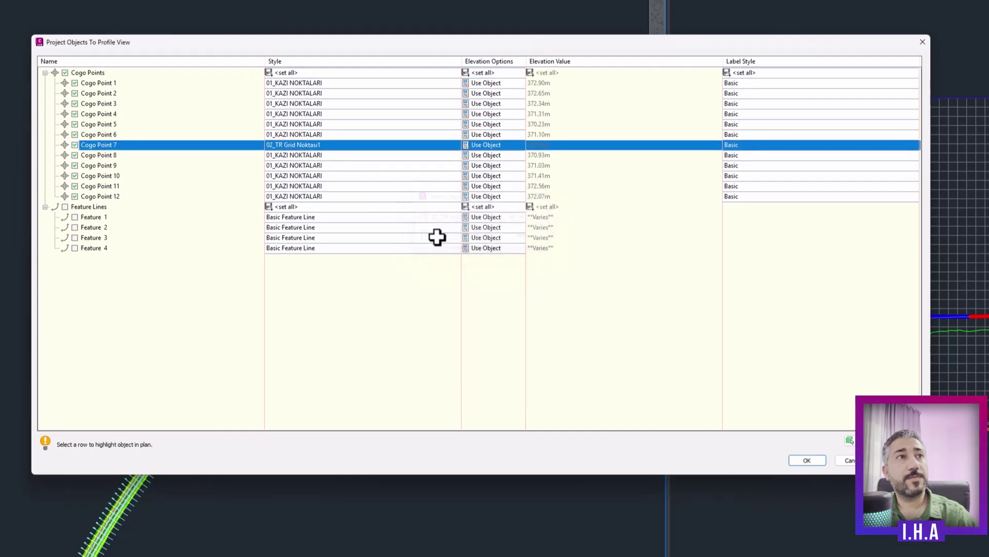
click(309, 165)
click(450, 217)
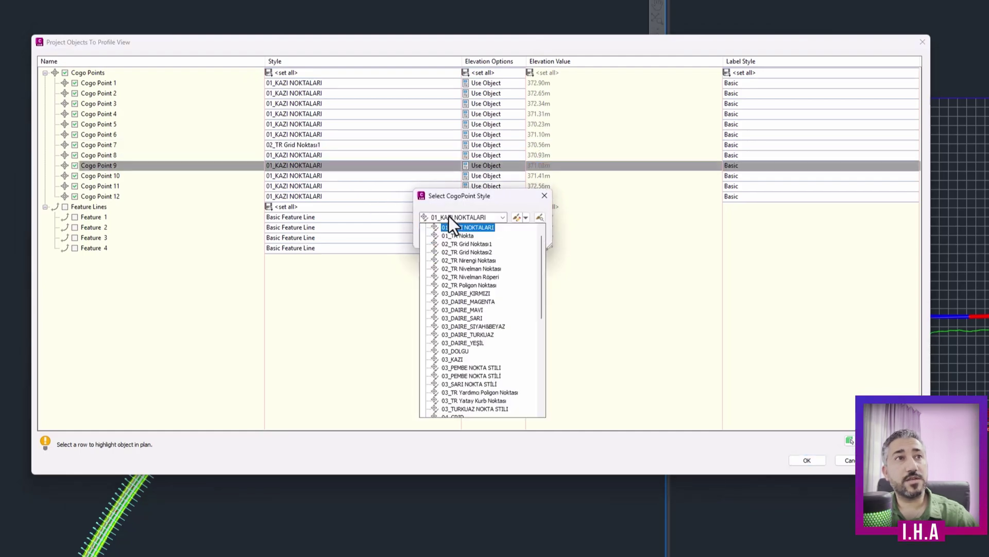
click(449, 252)
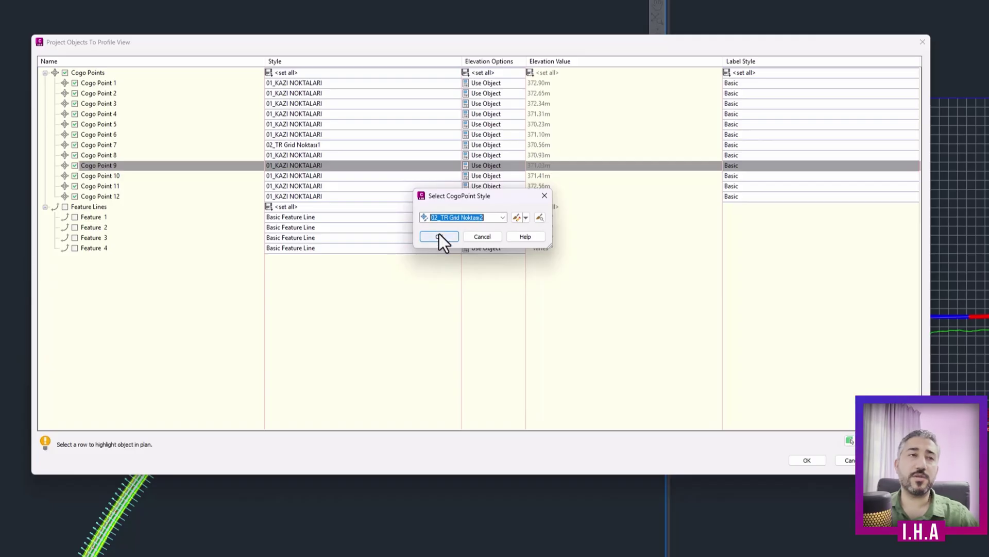
click(439, 237)
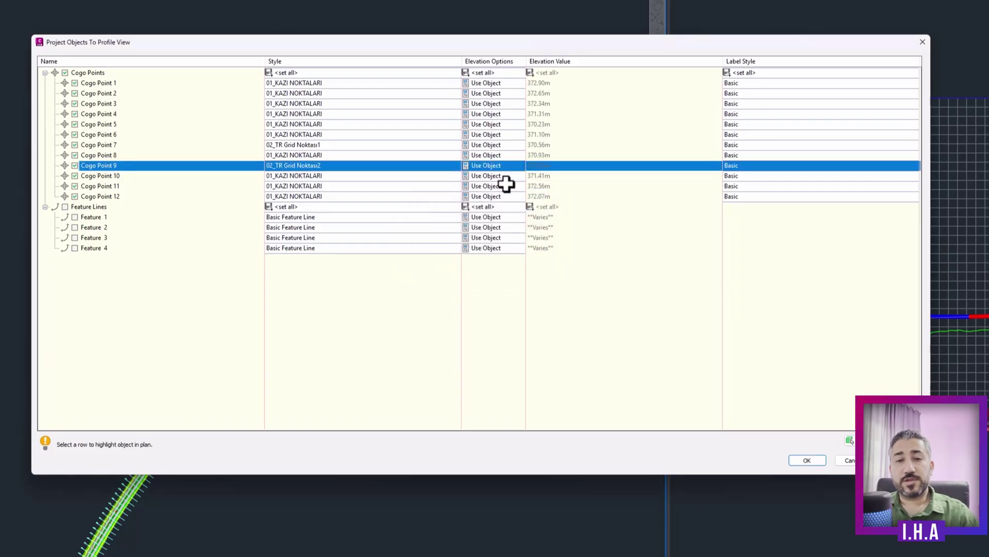
click(493, 73)
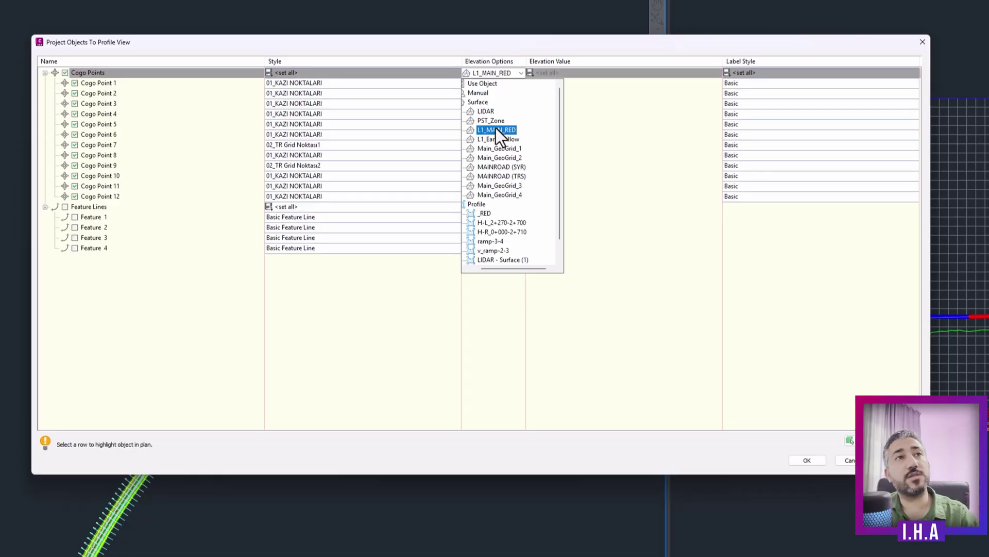
click(482, 213)
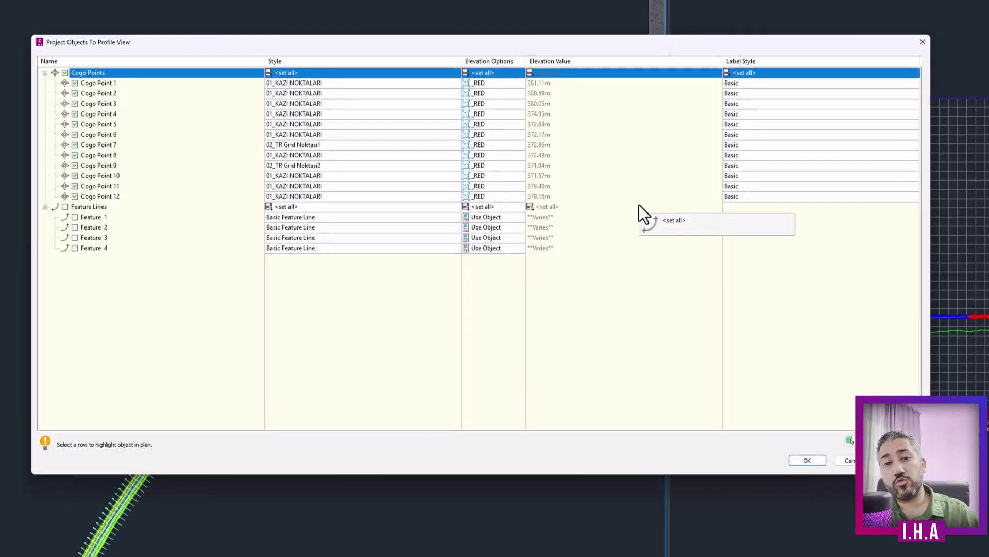
click(498, 72)
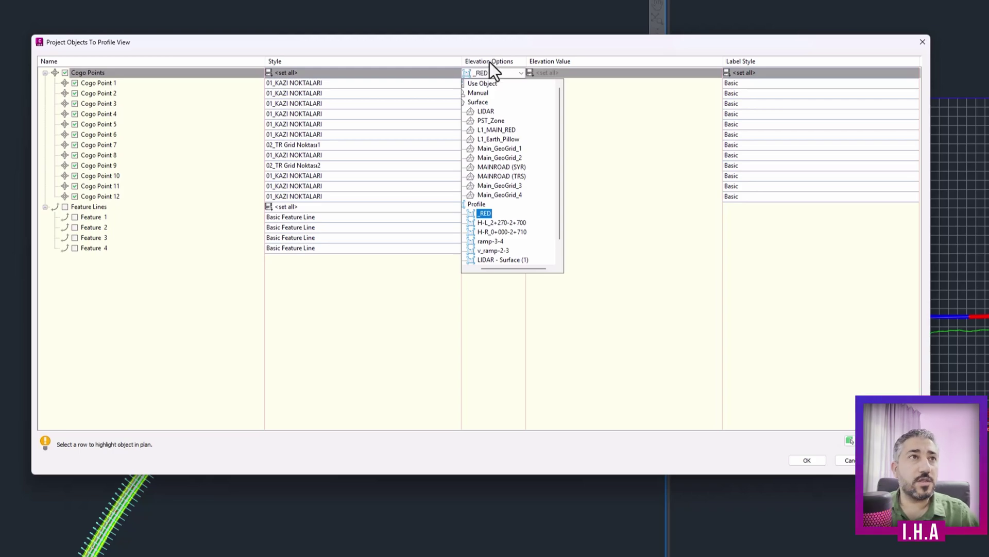
click(472, 84)
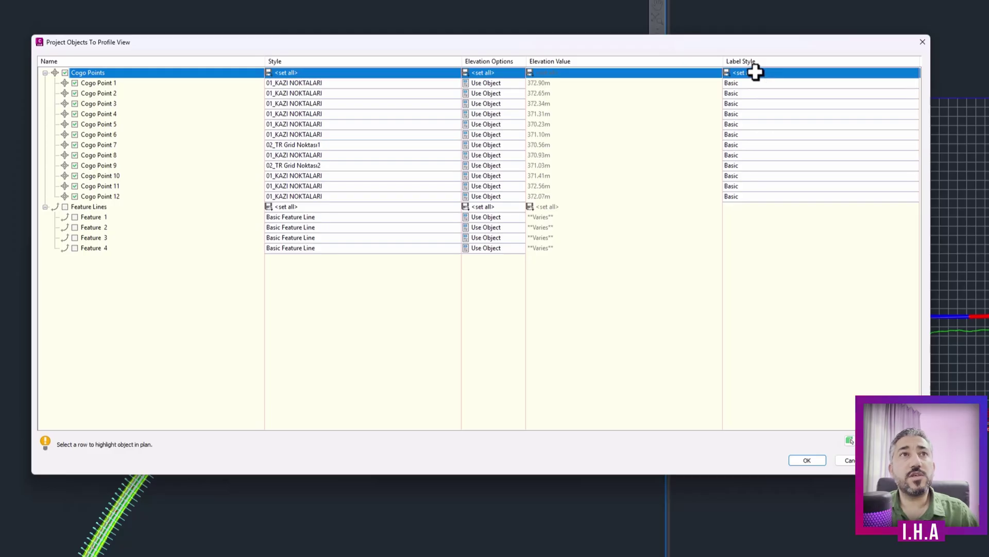
Step: Label all twelve Cogo Points with TR KGM Km ve Kot and project them into the profile view
click(755, 72)
click(449, 219)
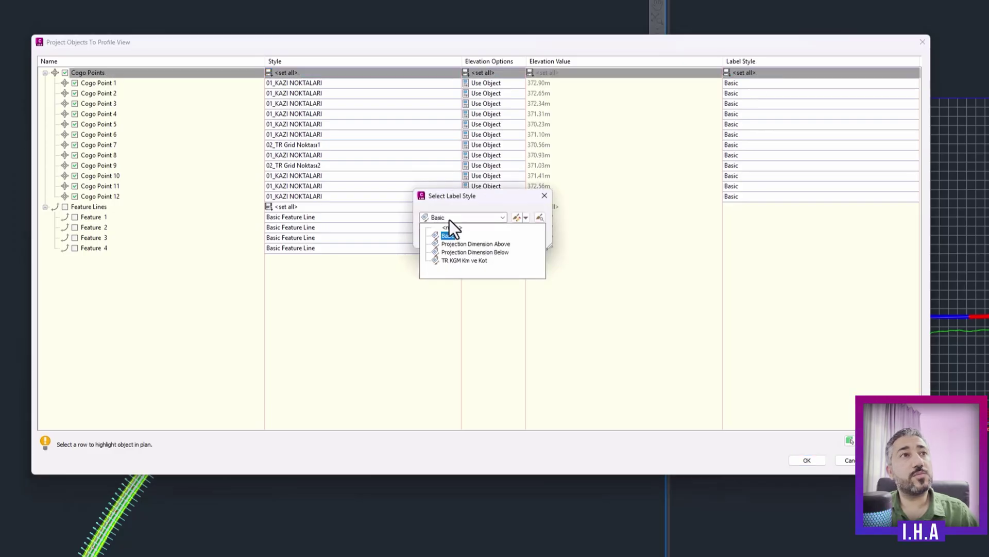
click(459, 261)
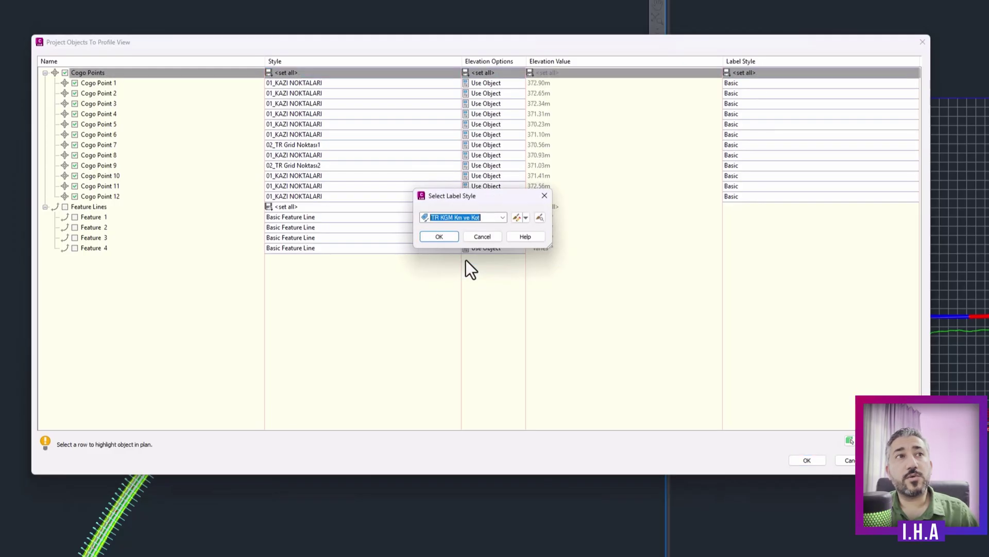
click(447, 238)
click(636, 377)
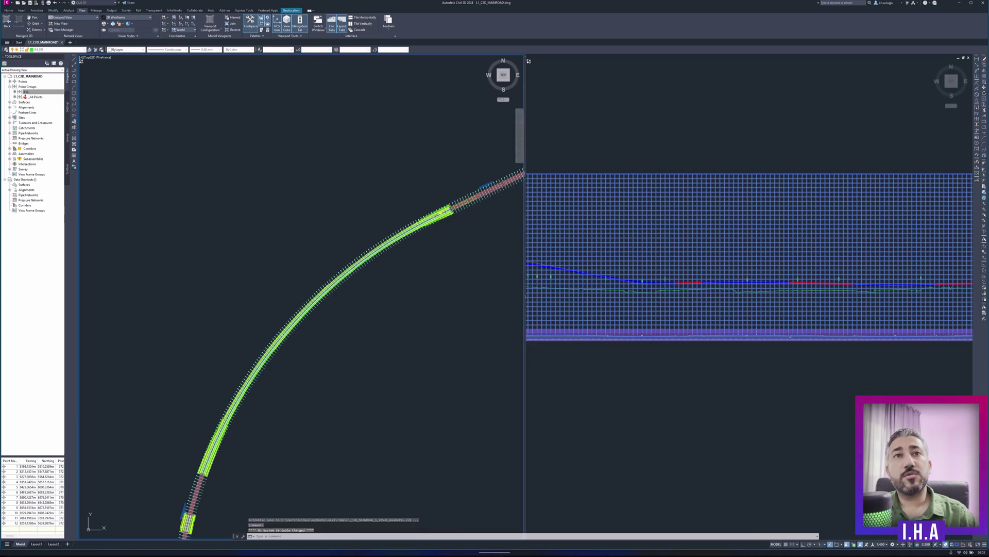
click(577, 276)
Step: Zoom in on the projected points, then return to a Single viewport configuration
scroll(561, 275, up, 2)
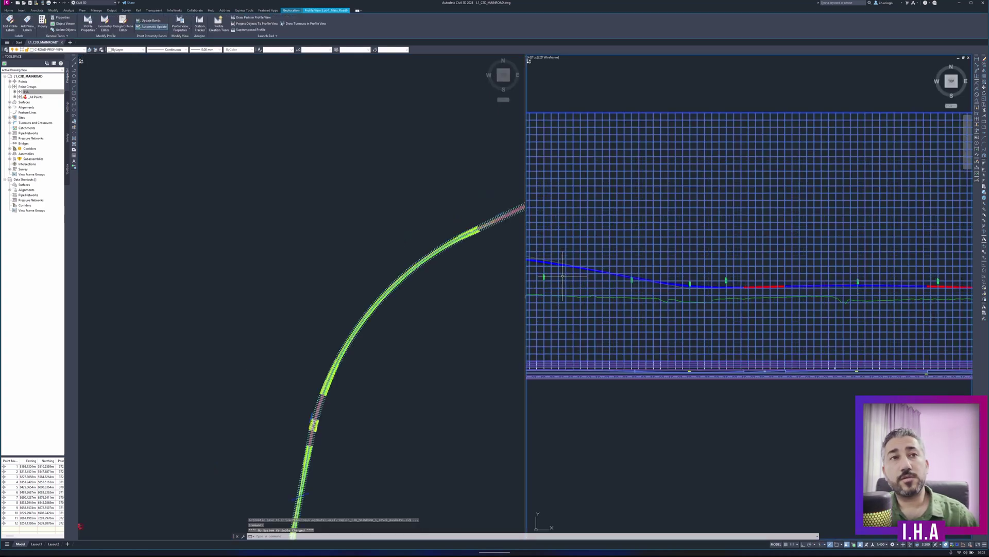
scroll(562, 276, up, 2)
mouse_move(598, 275)
middle_down()
mouse_move(801, 240)
mouse_move(721, 284)
middle_up()
scroll(801, 271, up, 2)
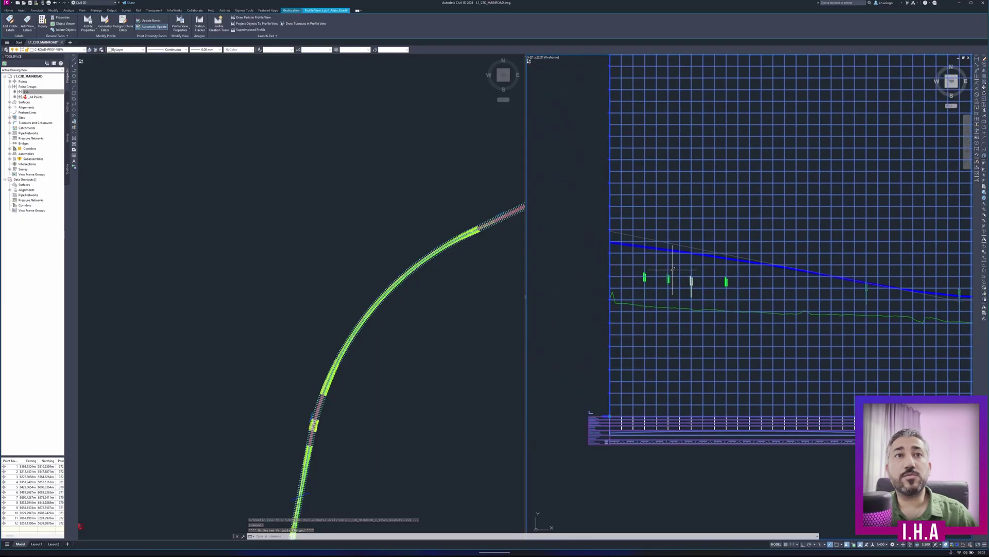
key(Escape)
key(Escape)
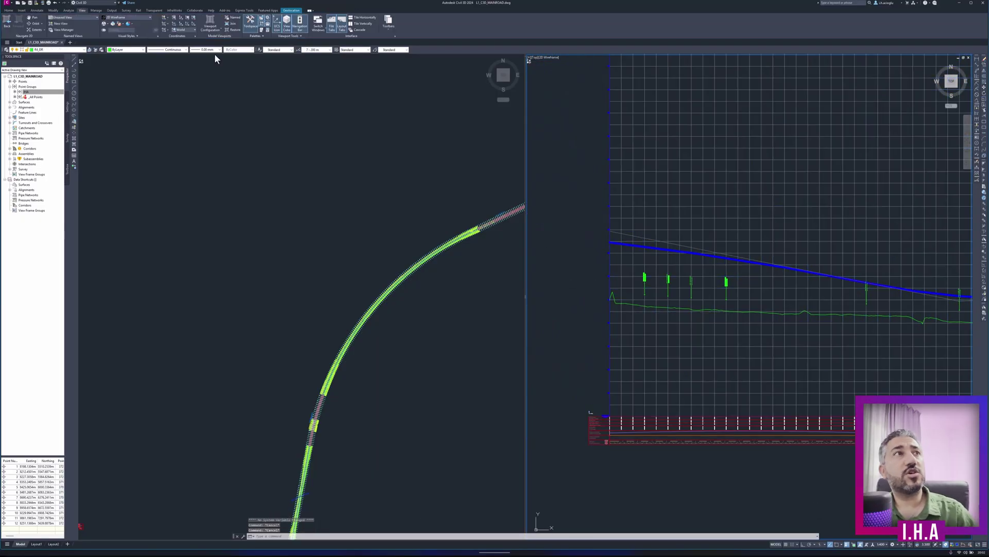
click(209, 33)
click(211, 48)
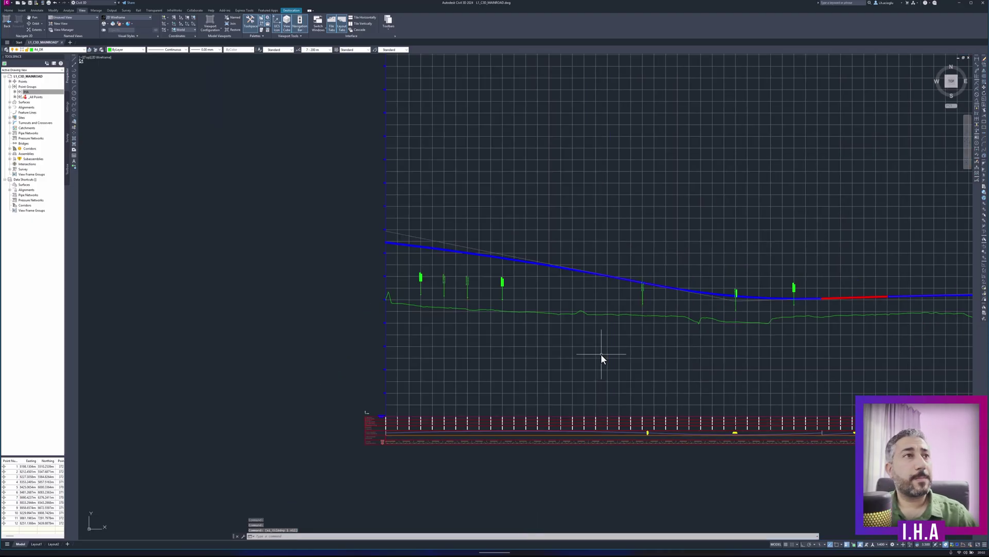
scroll(456, 290, up, 5)
scroll(407, 294, up, 3)
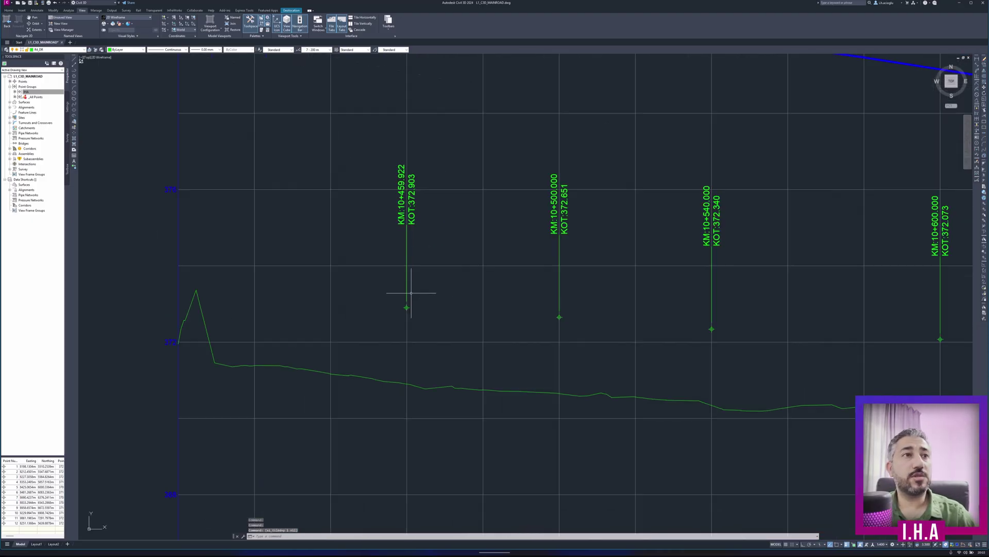
scroll(386, 327, up, 3)
scroll(389, 335, down, 2)
middle_drag(628, 340, 510, 355)
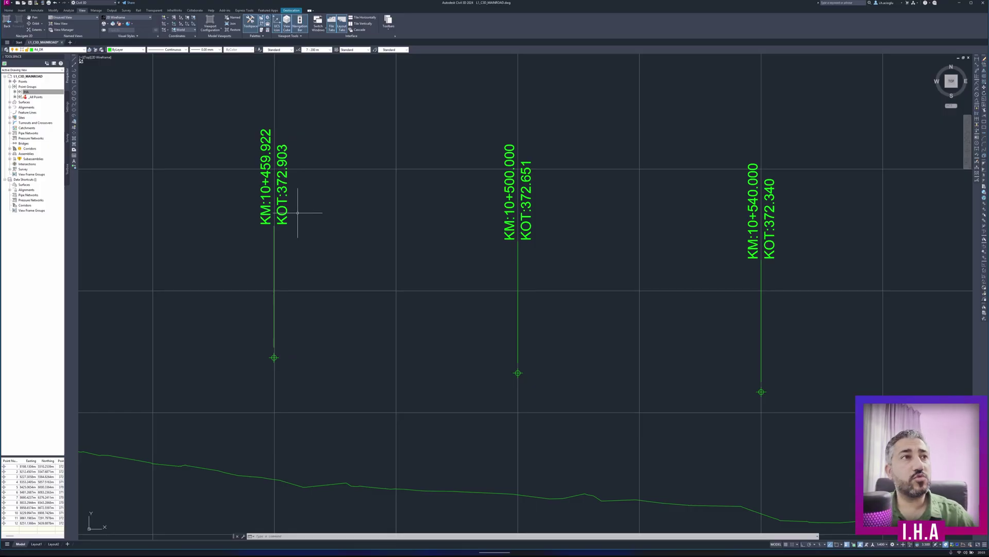
scroll(349, 266, down, 1)
scroll(374, 270, down, 1)
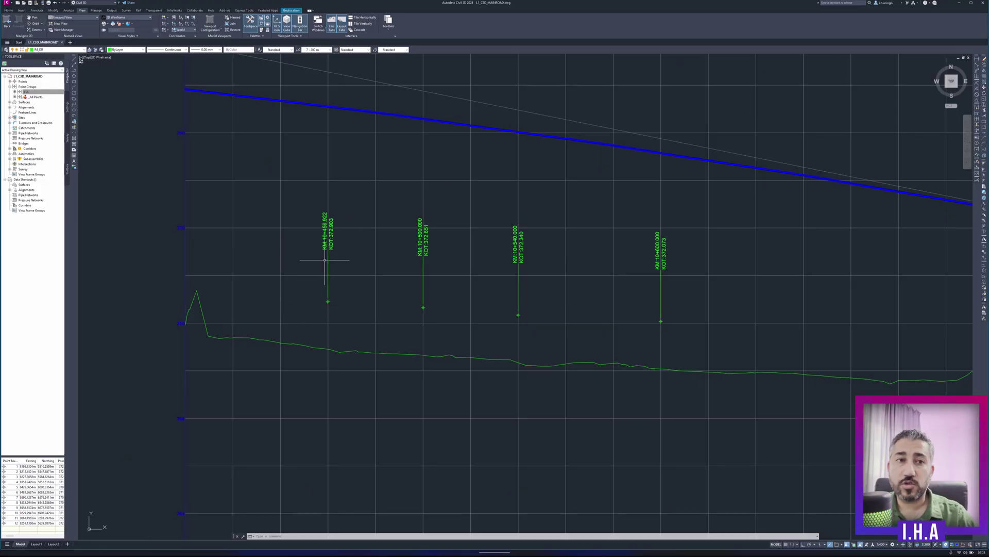
scroll(188, 326, up, 5)
scroll(166, 317, up, 2)
scroll(237, 316, down, 4)
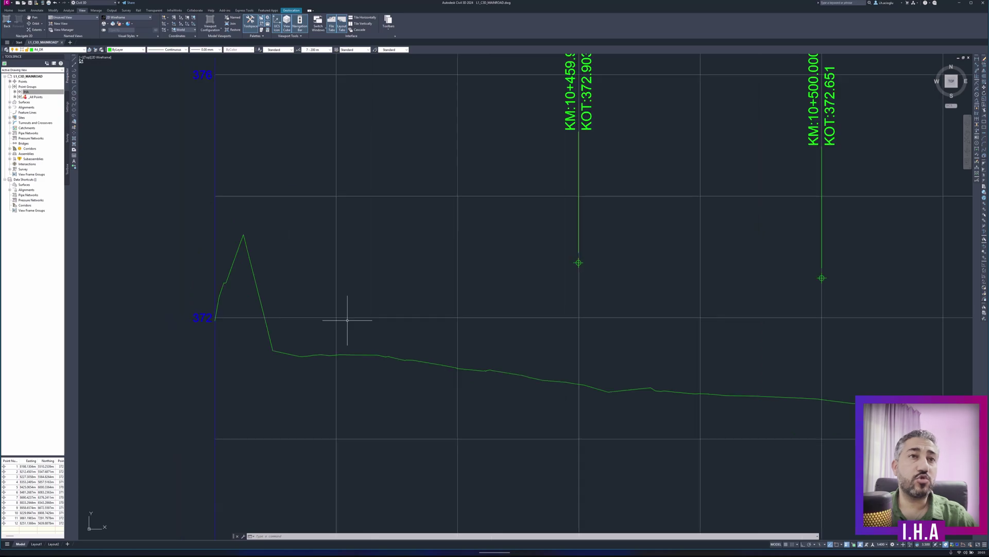
middle_drag(562, 169, 538, 236)
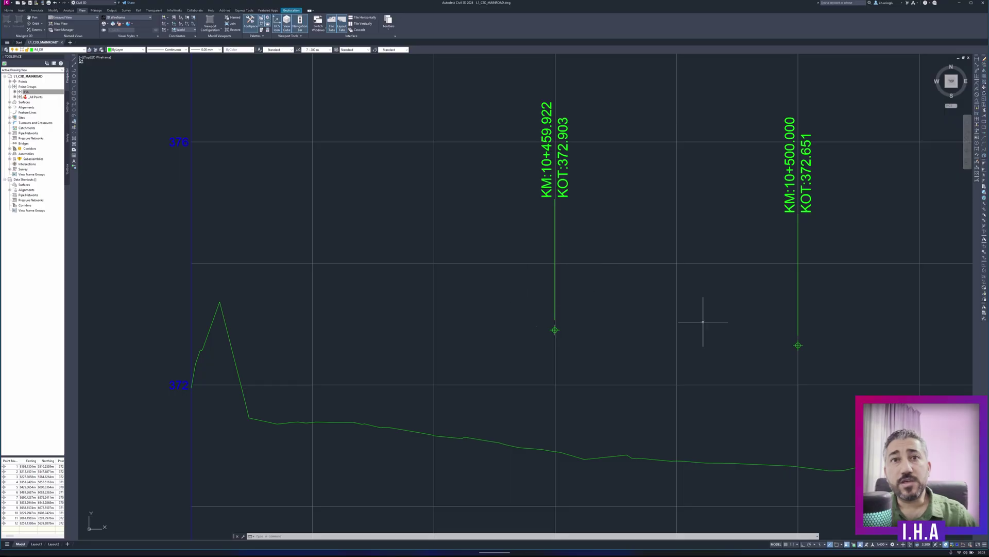
middle_drag(762, 309, 453, 314)
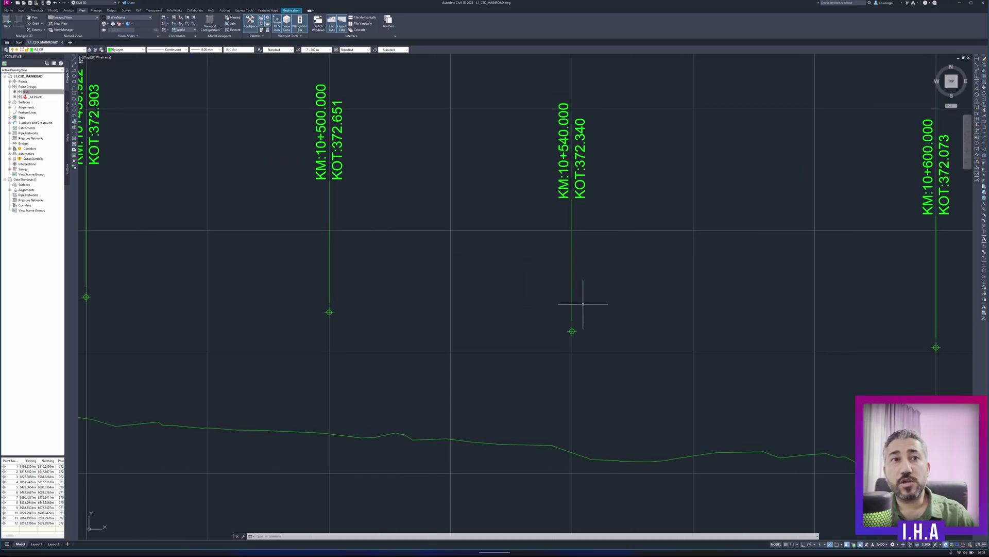
scroll(688, 309, down, 4)
middle_drag(734, 299, 384, 266)
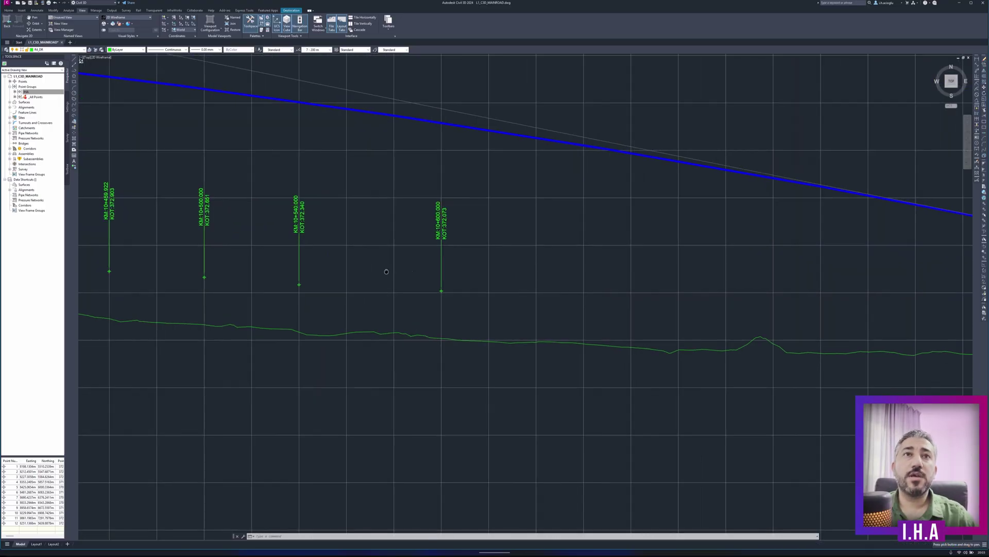
scroll(606, 281, down, 4)
scroll(497, 281, up, 2)
scroll(559, 261, up, 8)
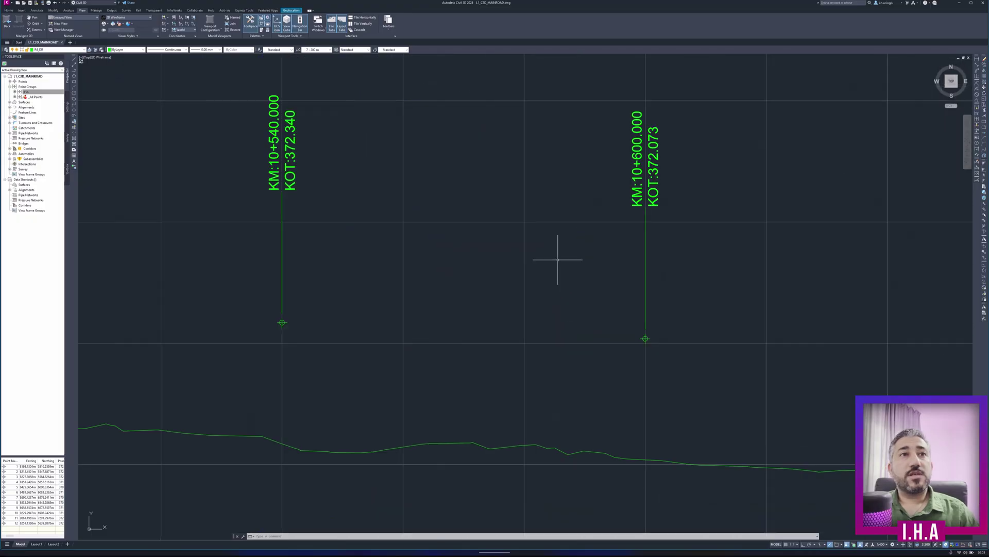
scroll(632, 185, down, 3)
middle_drag(751, 214, 310, 247)
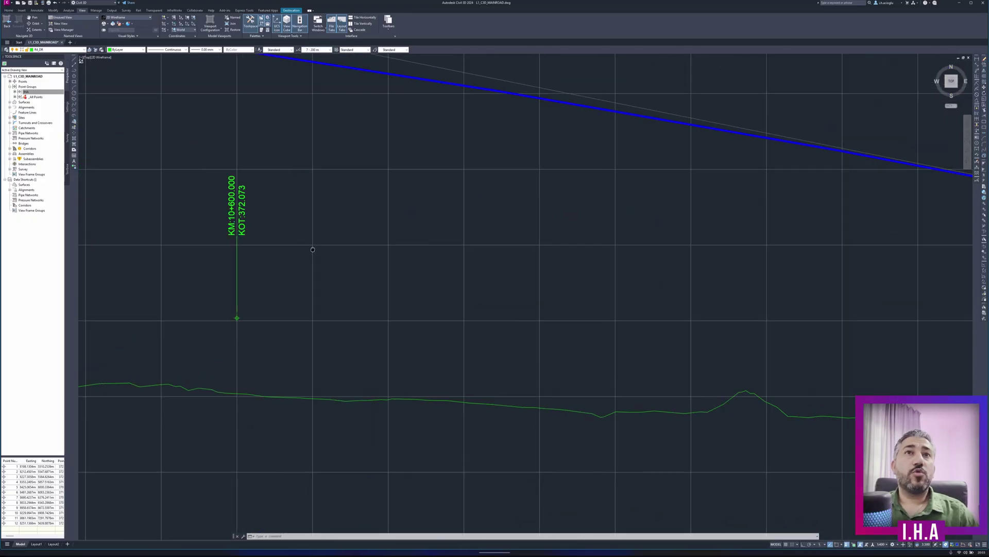
scroll(419, 258, down, 2)
scroll(641, 227, up, 2)
scroll(641, 227, up, 2)
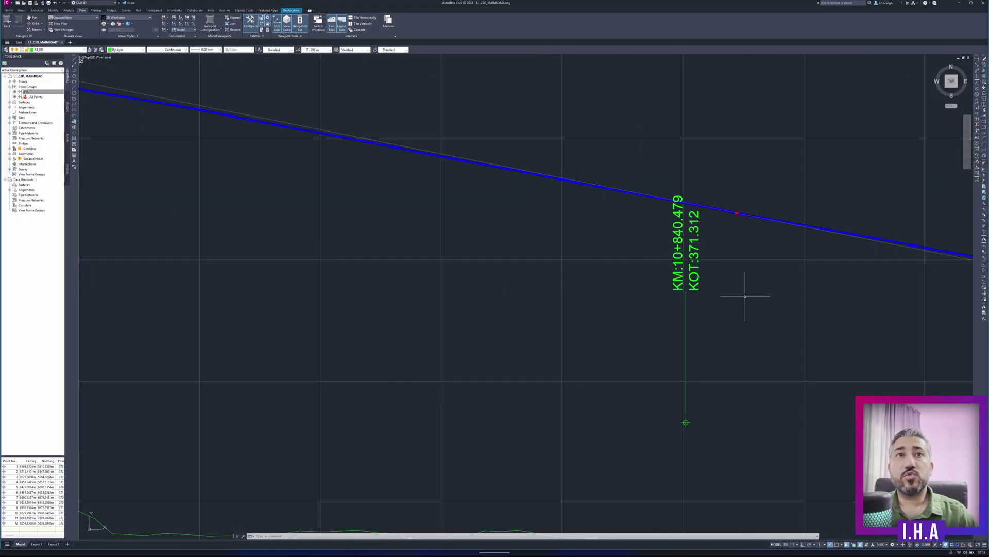
scroll(747, 292, down, 2)
middle_drag(747, 291, 424, 267)
middle_drag(671, 305, 498, 285)
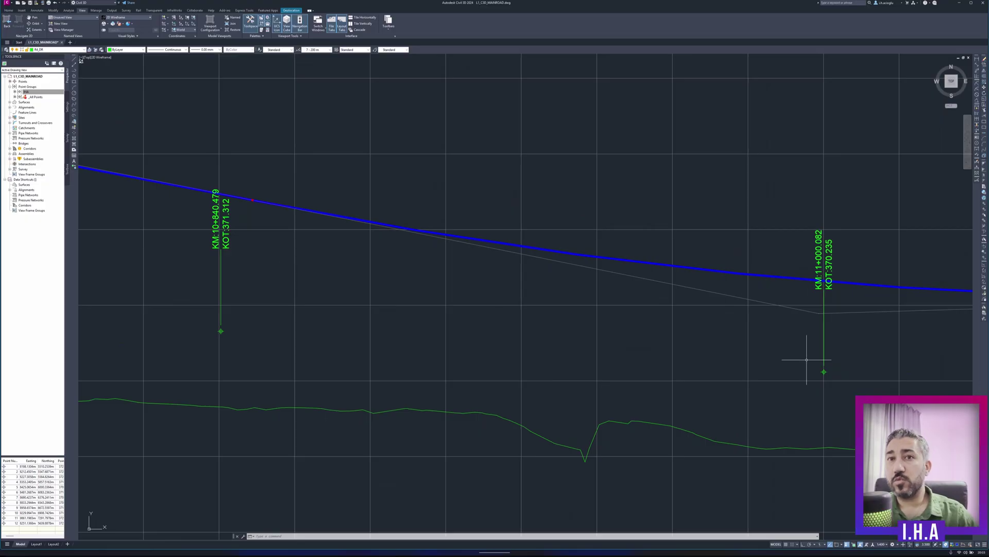
scroll(814, 312, down, 2)
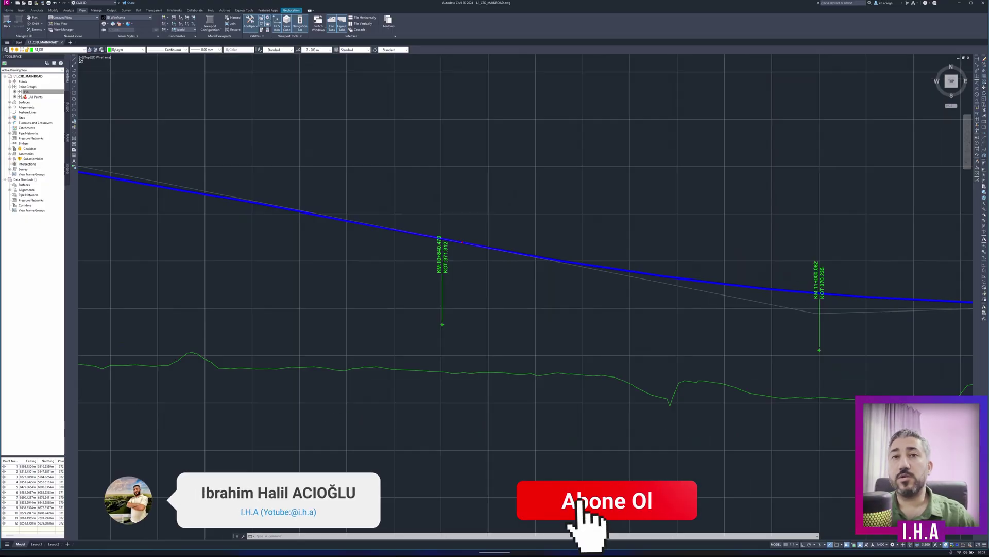
scroll(833, 289, up, 2)
scroll(821, 326, up, 2)
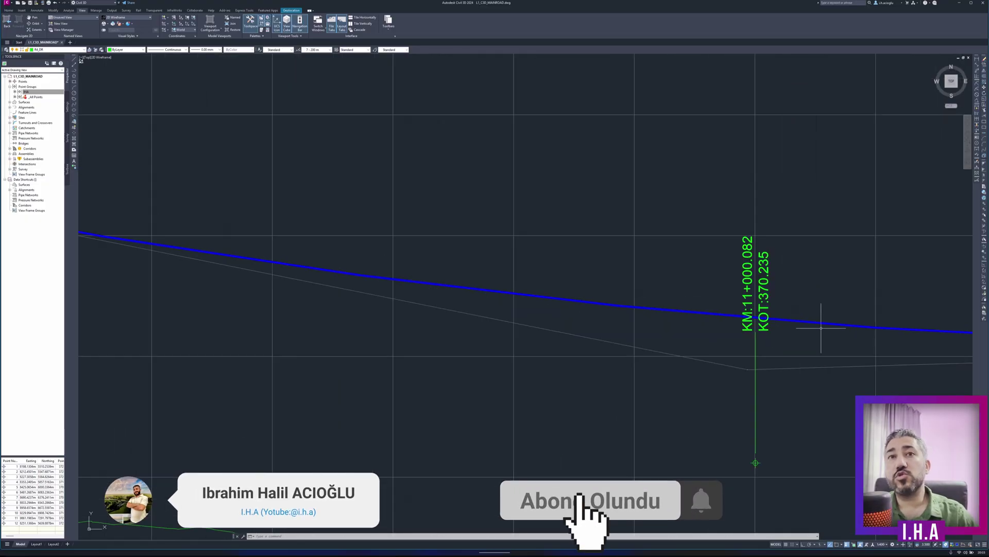
middle_drag(821, 327, 612, 237)
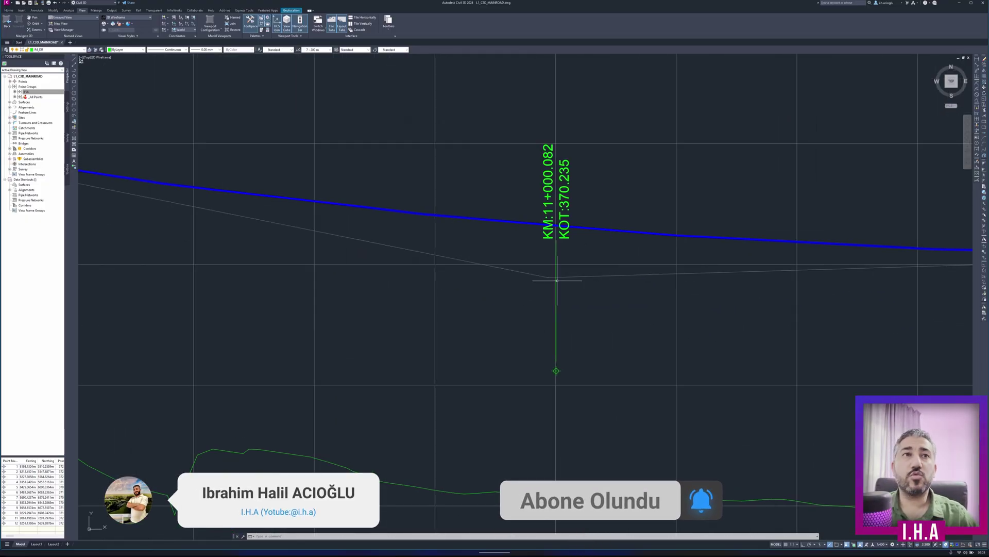
scroll(581, 170, down, 5)
scroll(528, 226, down, 3)
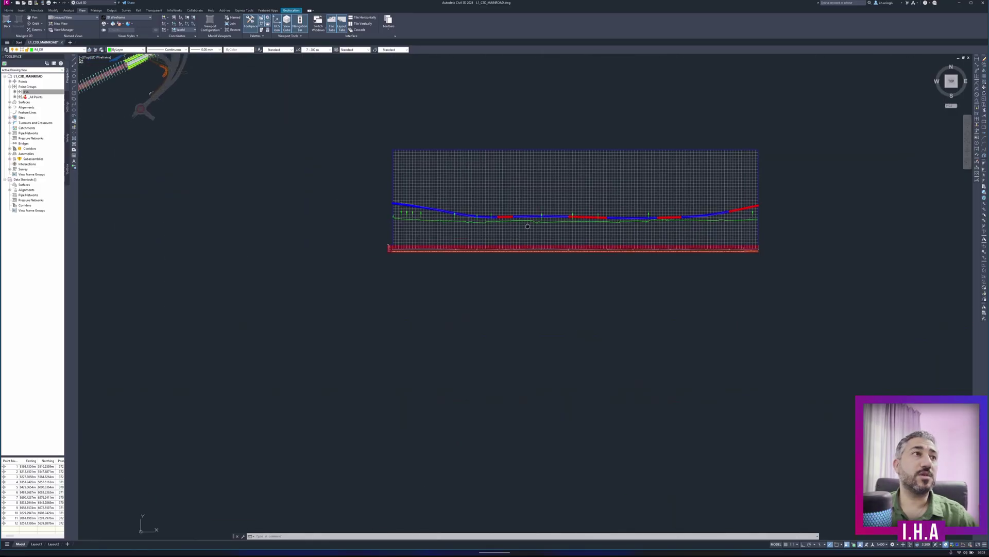
middle_drag(528, 227, 552, 254)
scroll(504, 282, up, 5)
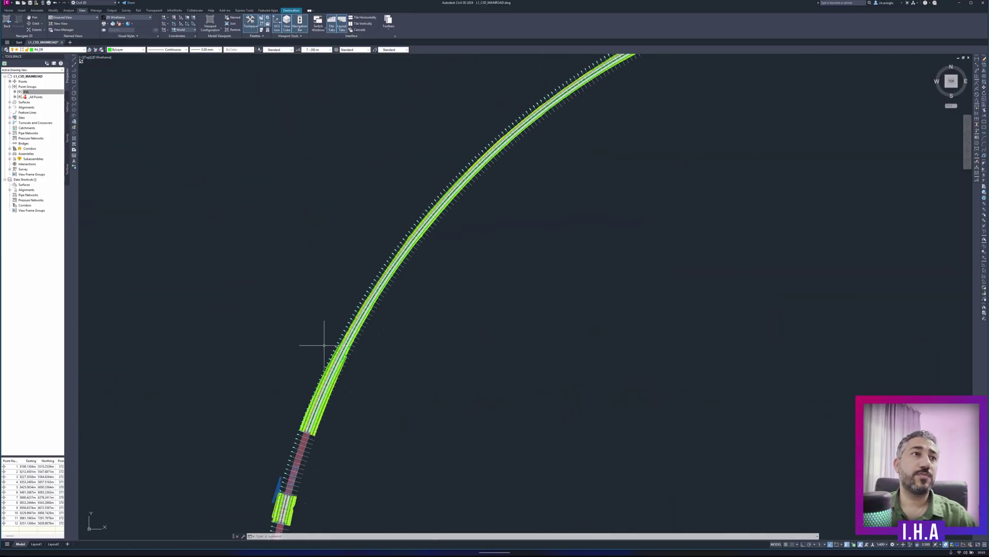
scroll(471, 223, up, 3)
scroll(471, 223, up, 3)
middle_drag(471, 224, 490, 332)
scroll(547, 224, up, 1)
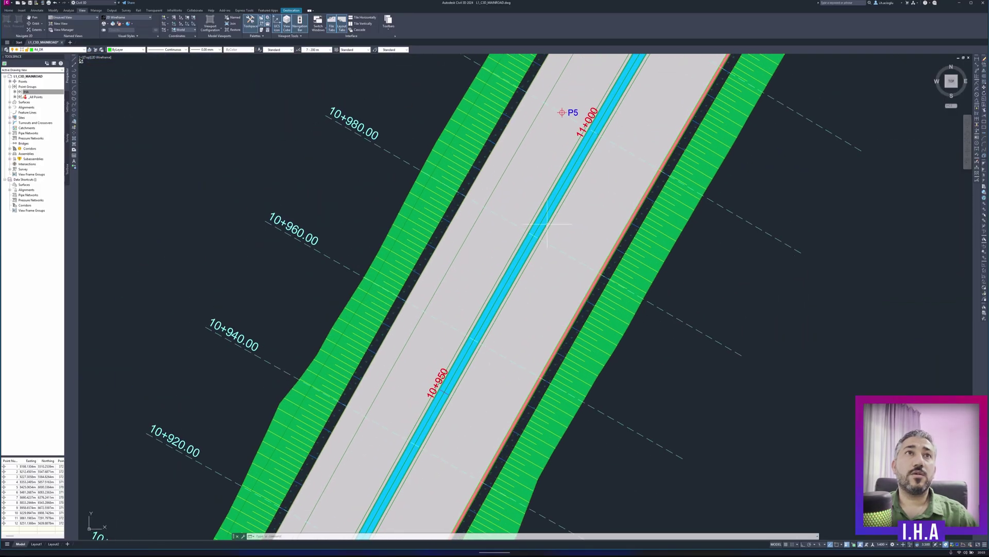
scroll(575, 119, up, 2)
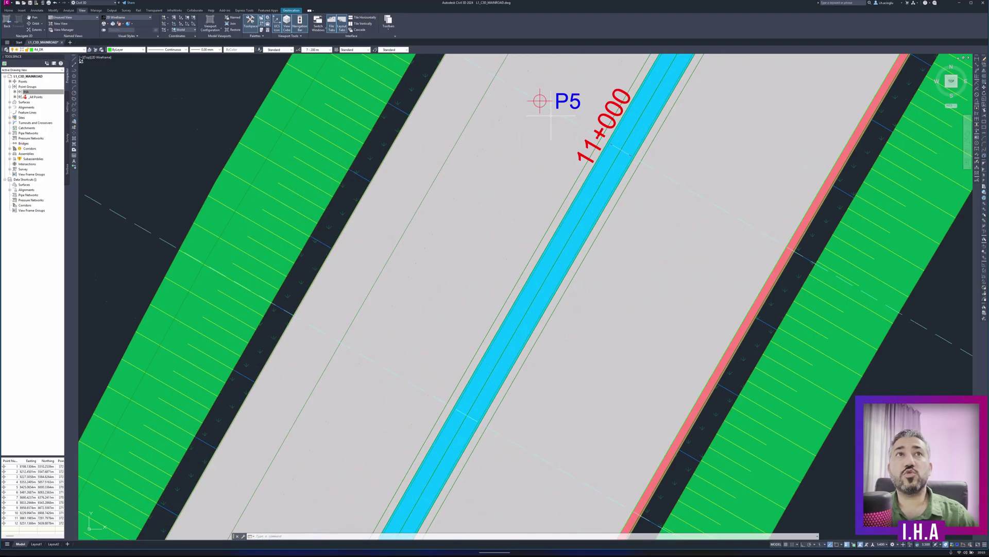
scroll(550, 116, down, 5)
middle_drag(551, 116, 625, 249)
scroll(626, 249, down, 3)
scroll(625, 249, down, 3)
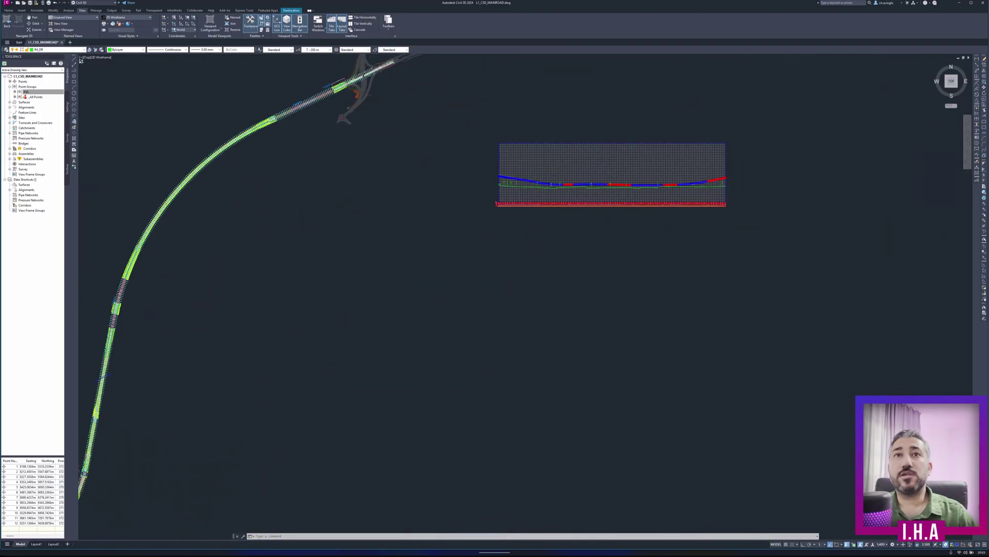
scroll(570, 190, up, 6)
scroll(788, 237, up, 1)
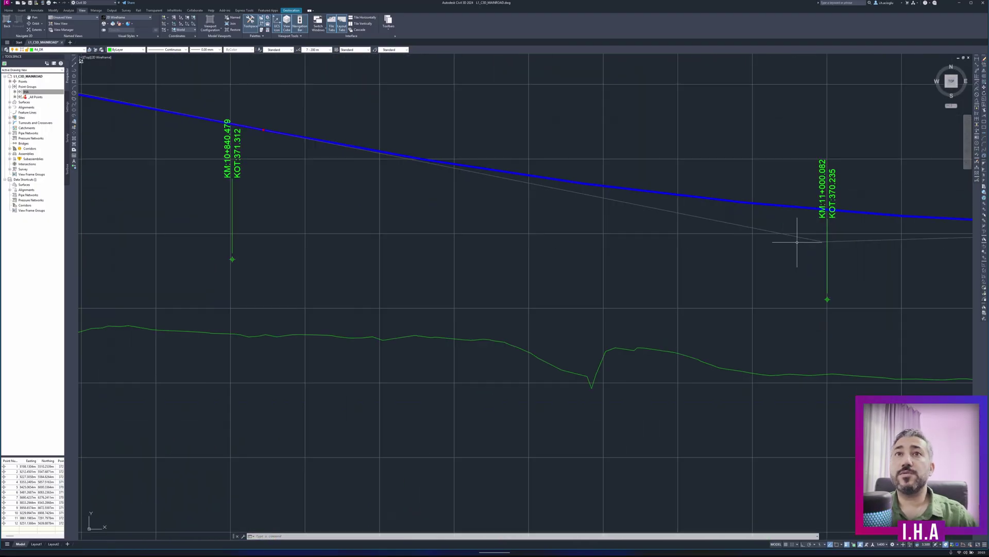
middle_drag(797, 242, 640, 258)
scroll(640, 258, down, 2)
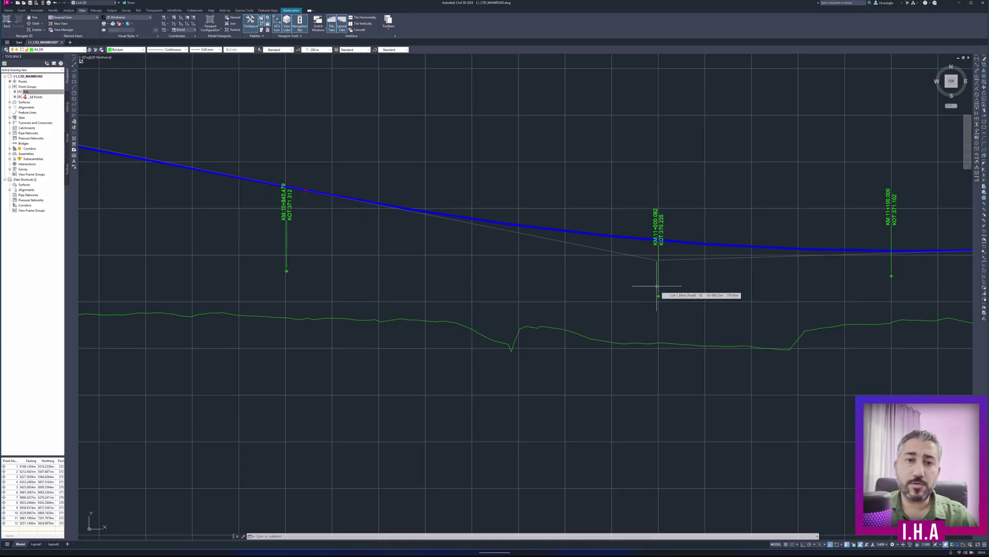
scroll(657, 286, down, 2)
scroll(595, 287, down, 2)
middle_drag(595, 288, 413, 283)
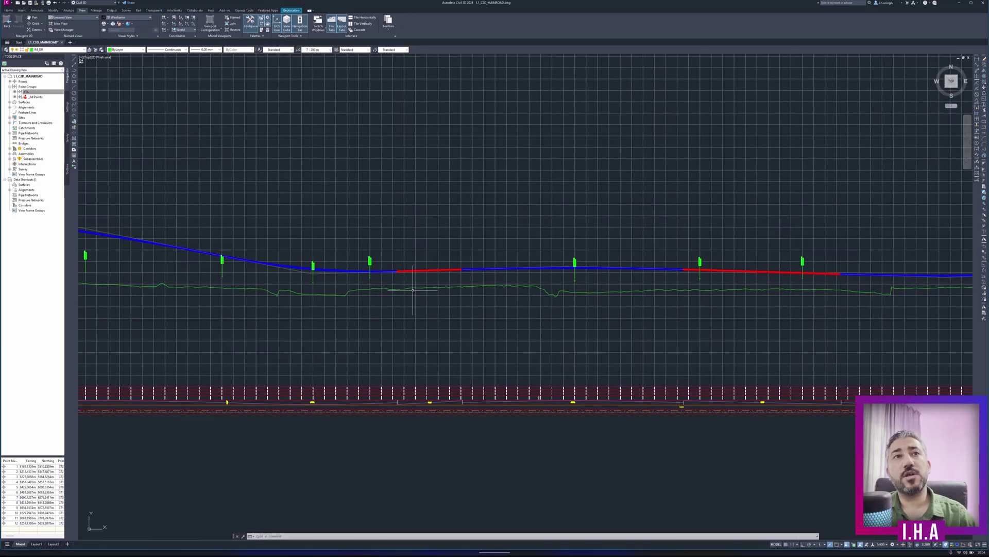
middle_drag(629, 283, 415, 268)
scroll(774, 262, up, 3)
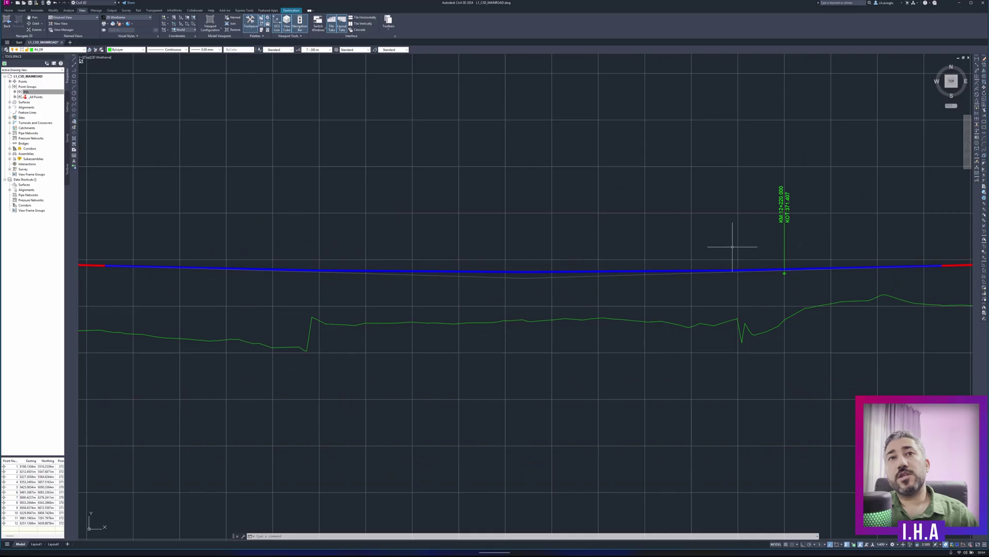
Step: Give the projected point's KM/KOT label a smaller Profile Projection Label Style, then reopen its style editor
click(777, 206)
right_click(781, 203)
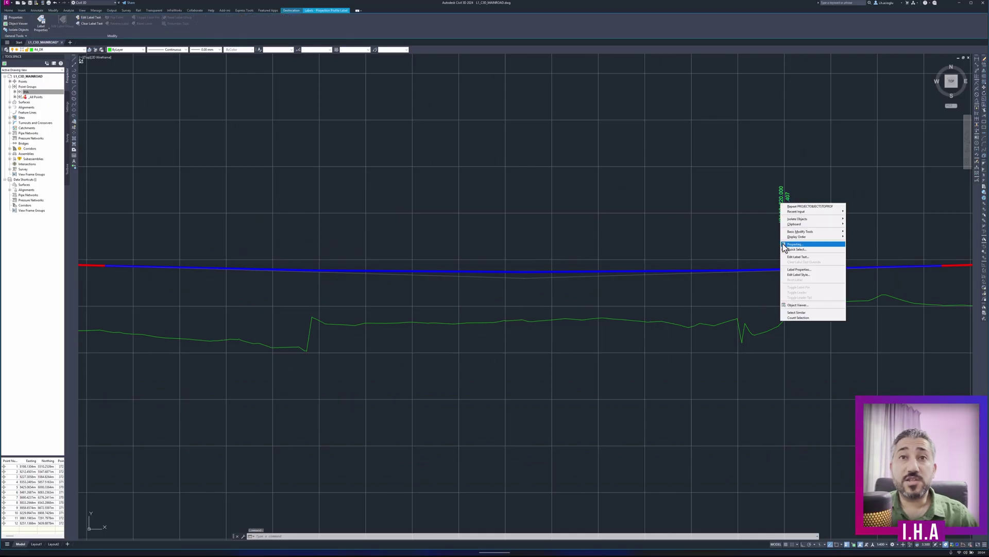
click(798, 274)
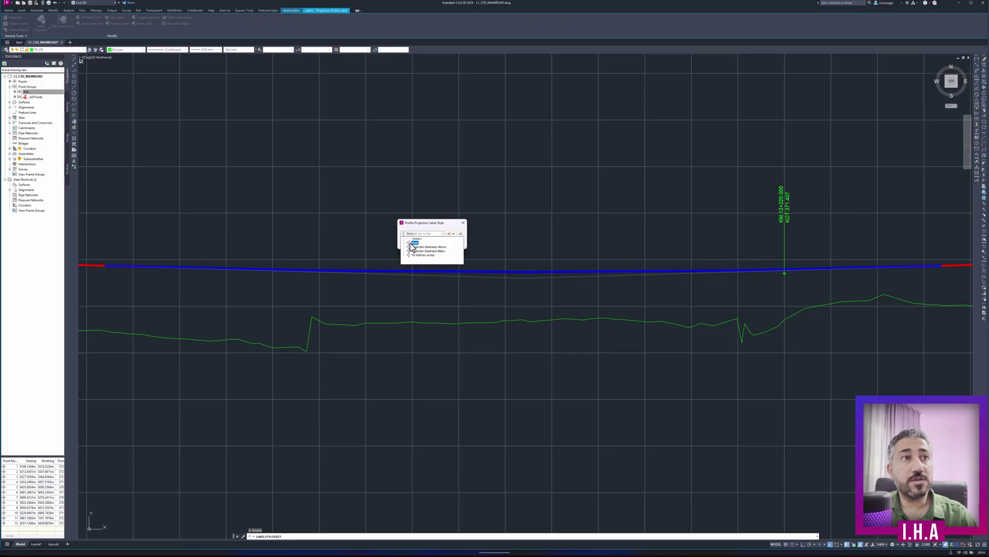
click(411, 244)
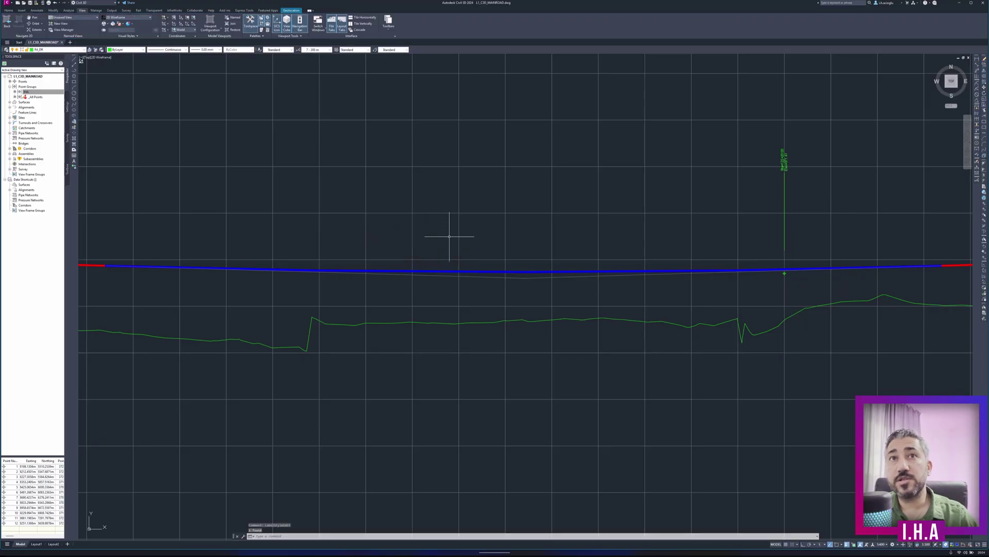
click(782, 156)
right_click(783, 156)
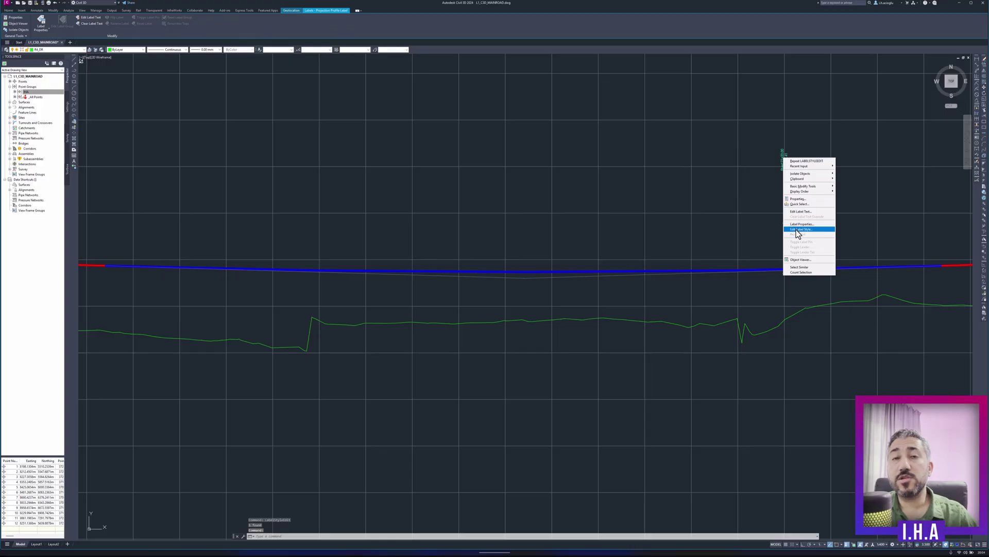
click(798, 230)
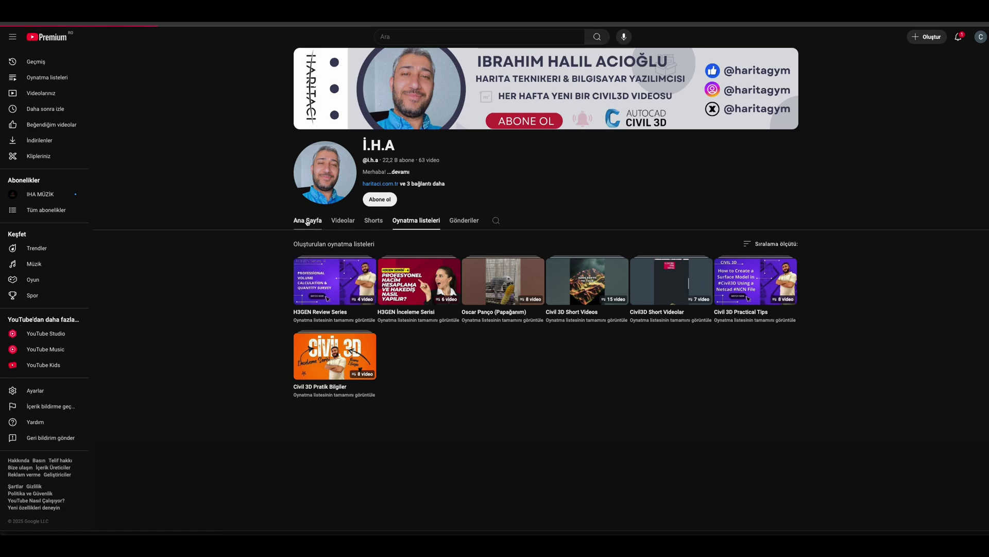
Step: Scroll down through the channel's Civil 3D video rows and back to the top
scroll(289, 227, down, 3)
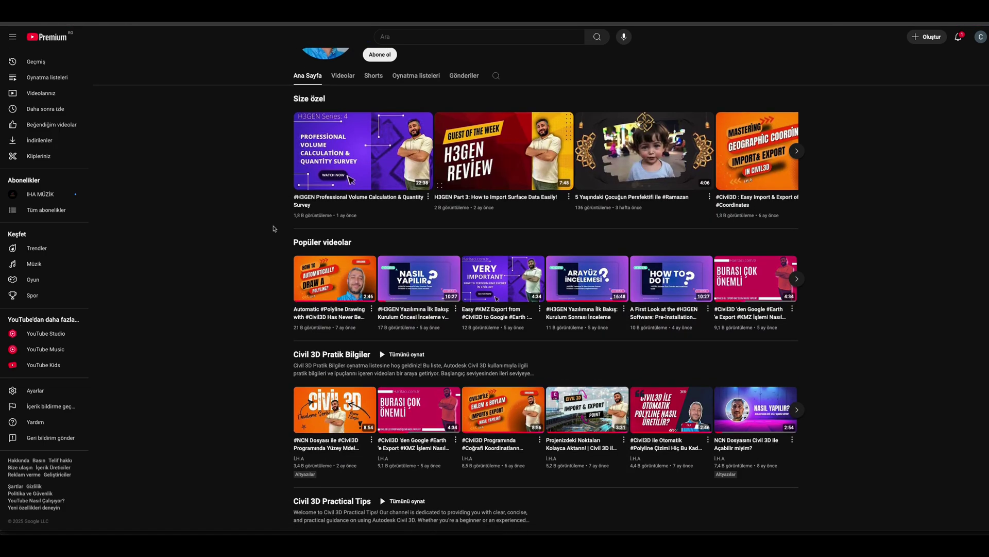
scroll(274, 229, down, 3)
scroll(275, 228, down, 3)
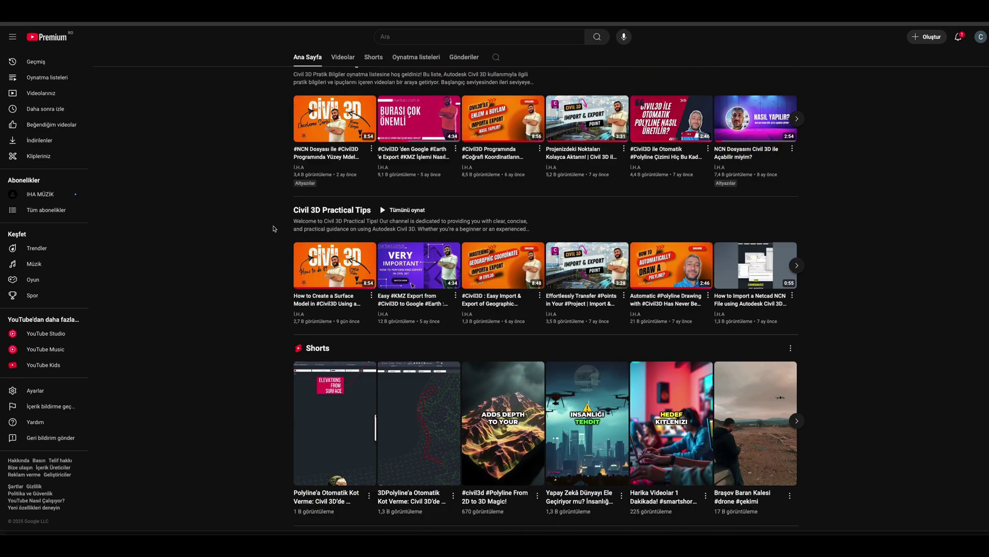
scroll(274, 228, down, 3)
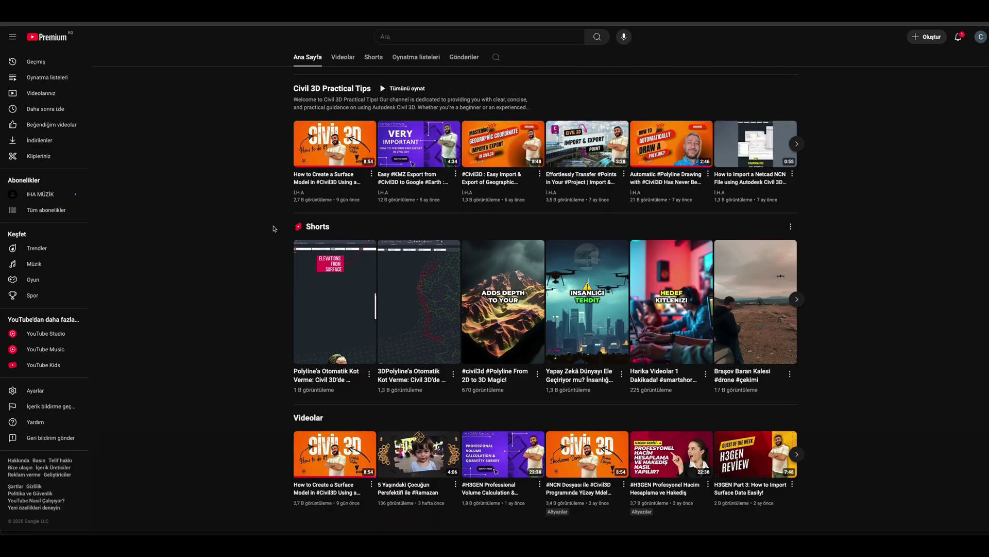
scroll(274, 228, up, 3)
scroll(274, 229, up, 5)
scroll(322, 225, up, 2)
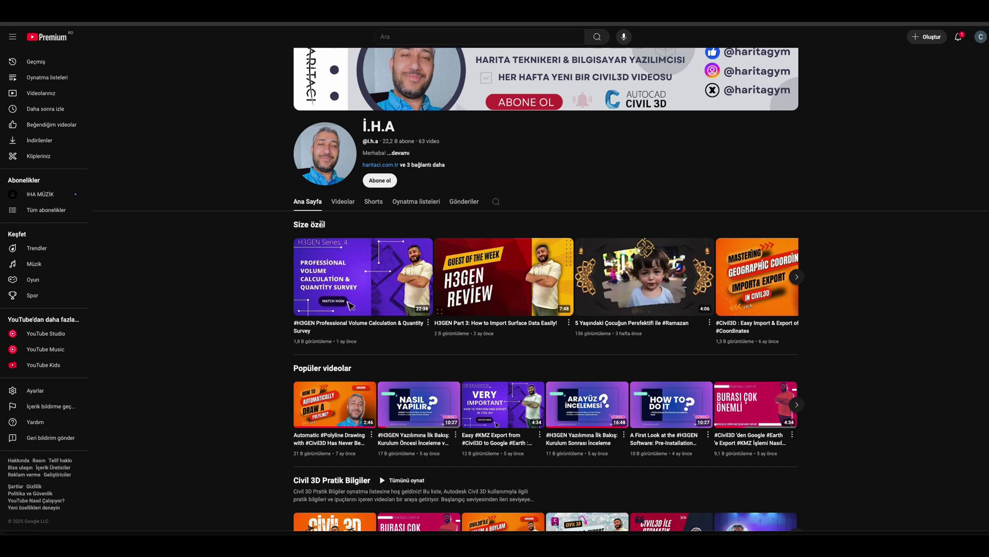